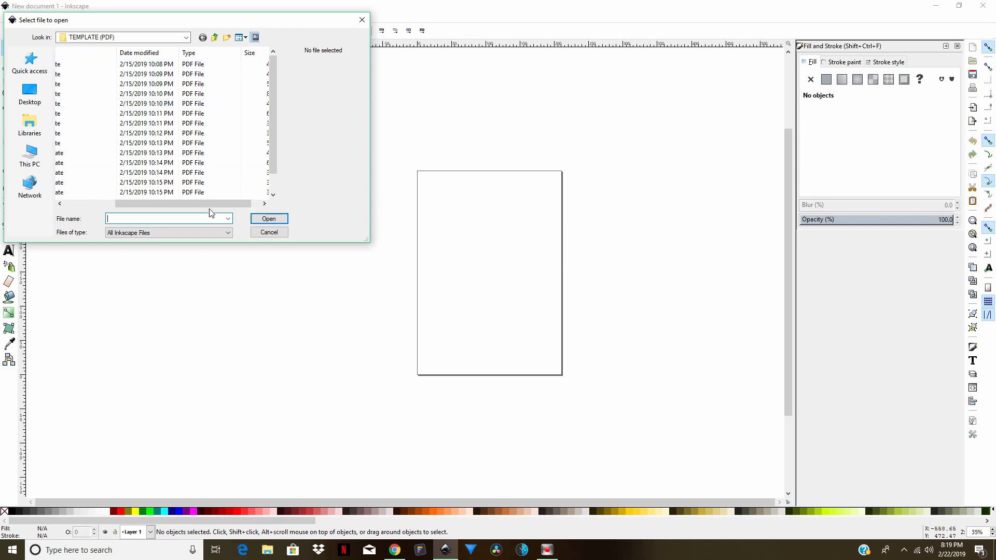
Open the PDF "1 optimus prime template" with the internal import settings and maximize its document window.
{"action": "left_click", "coordinate": [115, 64]}
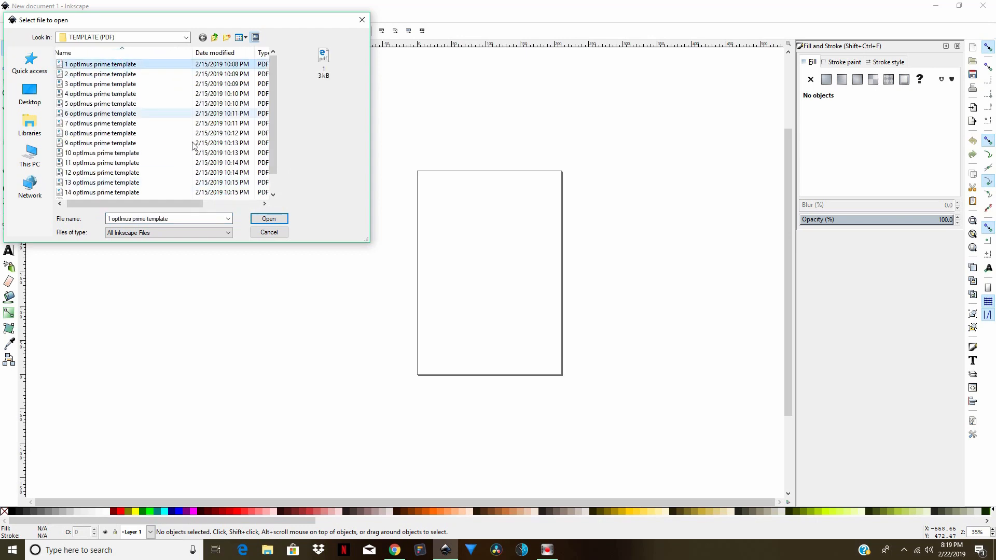
{"action": "left_click", "coordinate": [277, 218]}
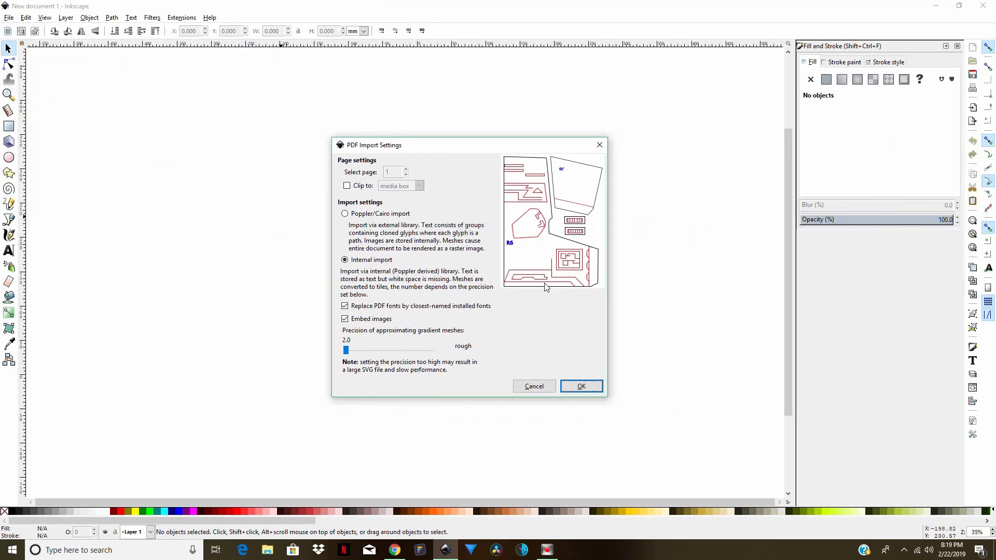
{"action": "left_click", "coordinate": [596, 387]}
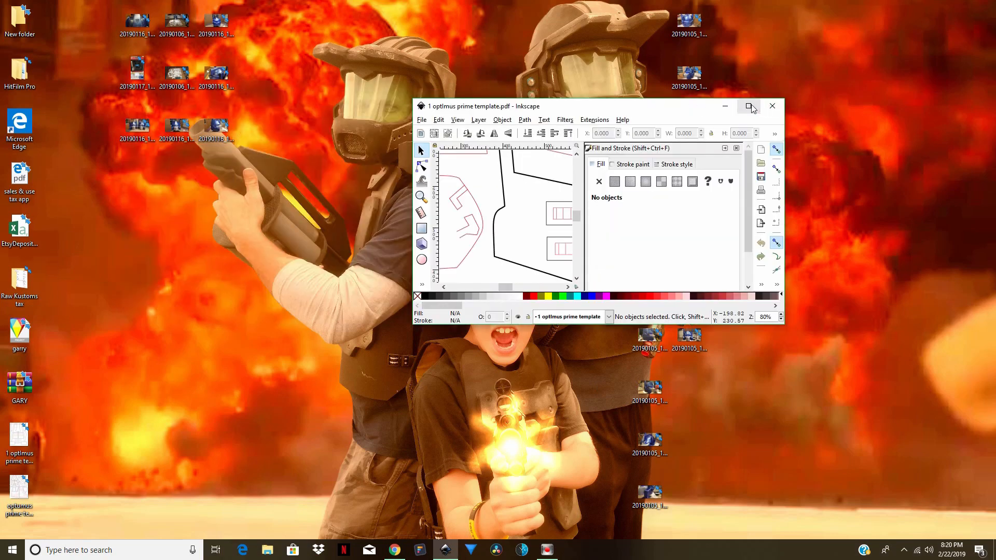
{"action": "left_click", "coordinate": [748, 106]}
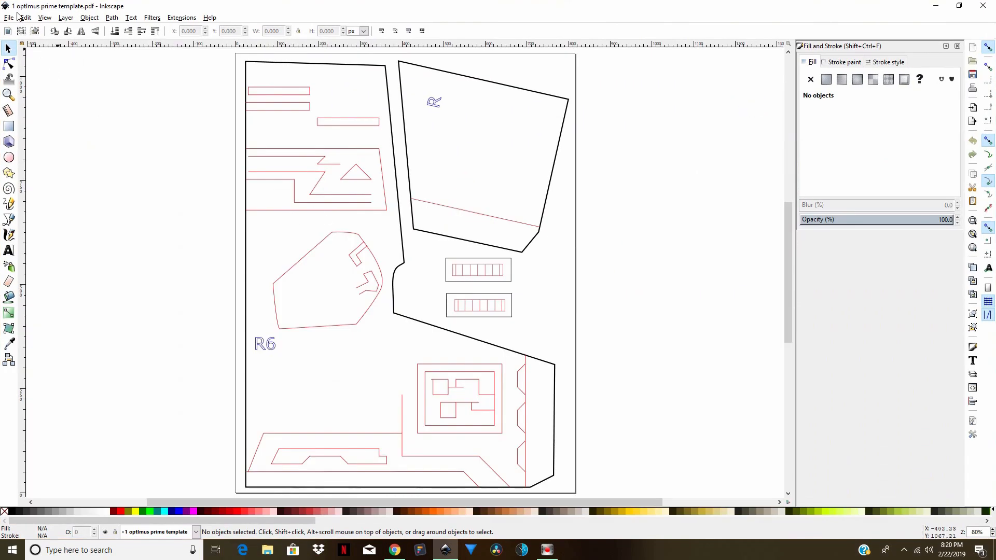
Set the document's display units and its custom page size units to inches.
{"action": "left_click", "coordinate": [9, 18]}
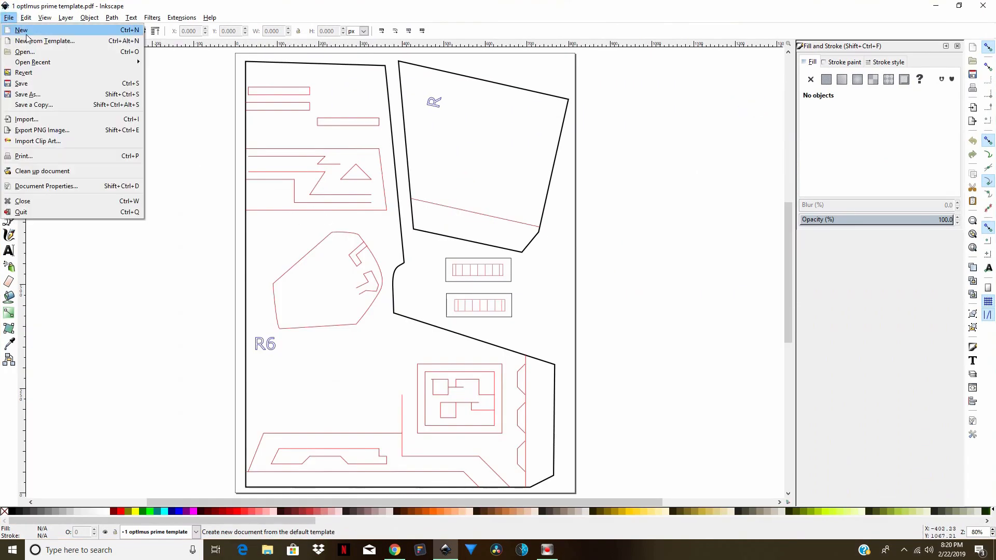
{"action": "left_click", "coordinate": [70, 186]}
{"action": "left_click_drag", "start_coordinate": [884, 16], "coordinate": [449, 75]}
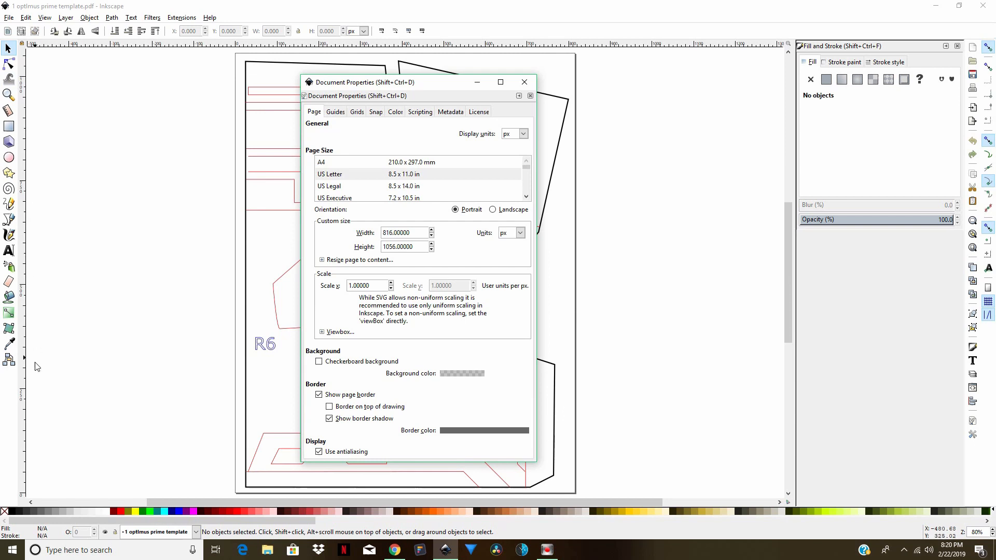
{"action": "left_click", "coordinate": [523, 134]}
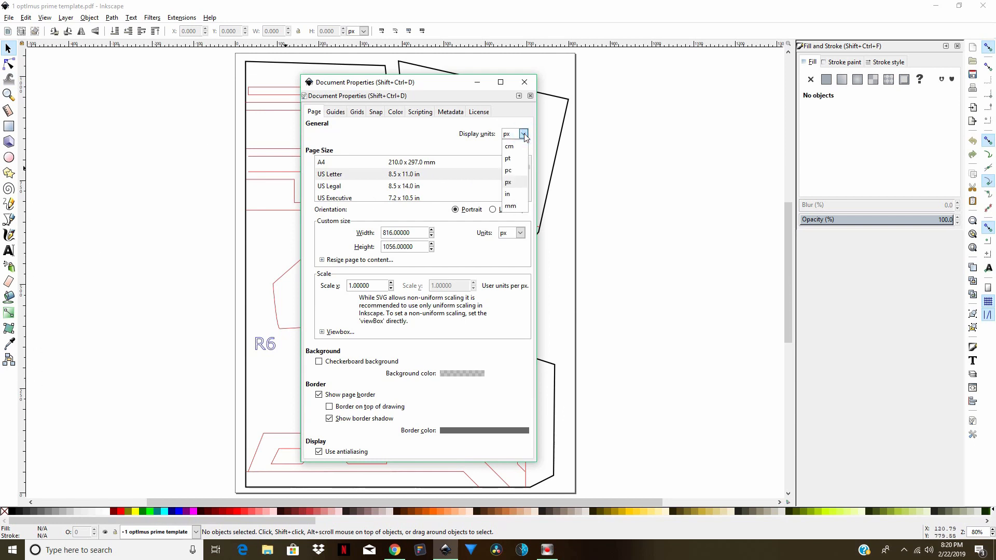
{"action": "left_click", "coordinate": [516, 195]}
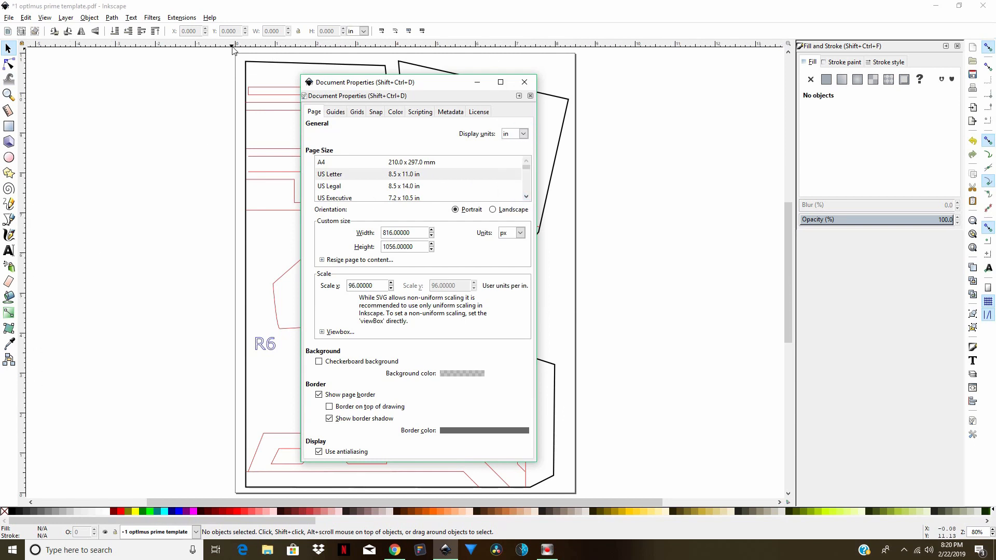
{"action": "left_click", "coordinate": [520, 232]}
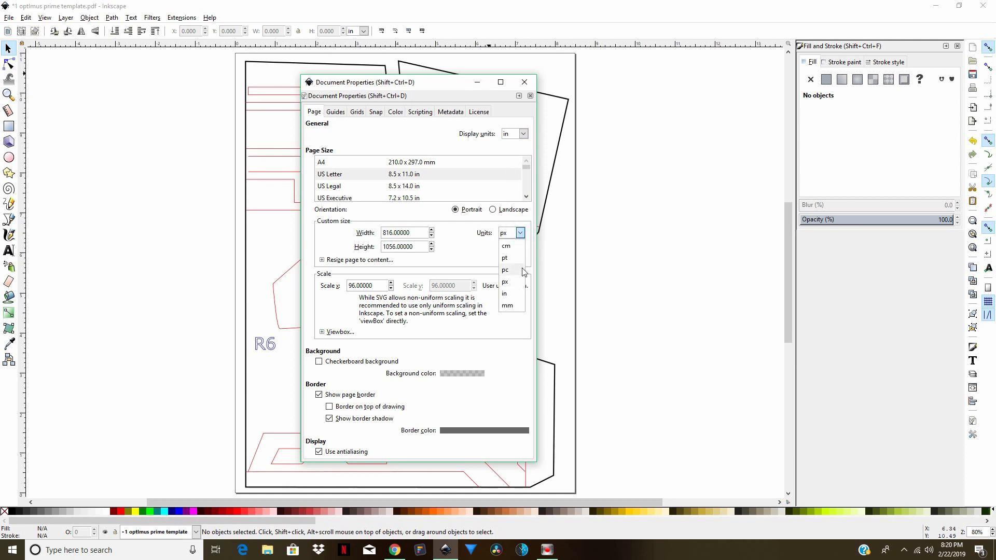
{"action": "left_click", "coordinate": [517, 302]}
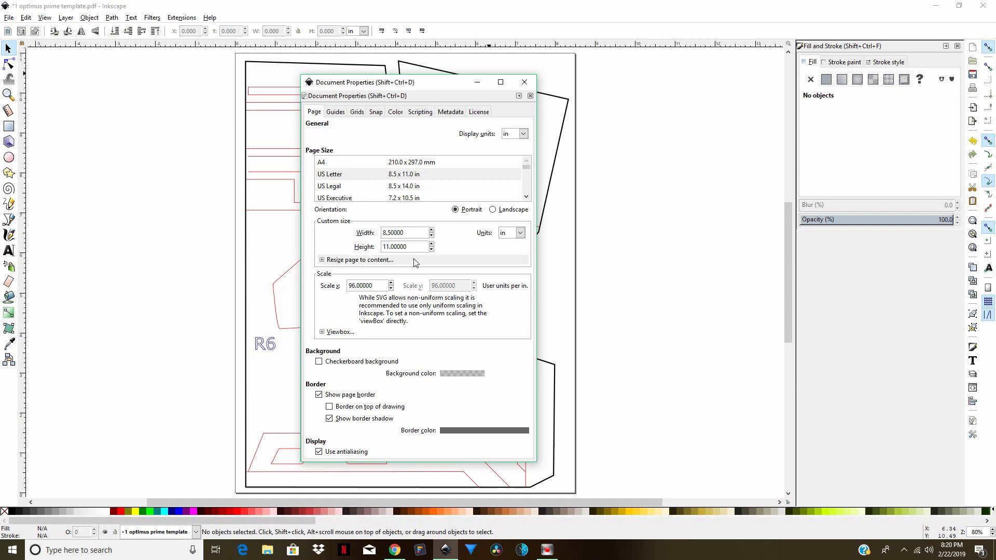
{"action": "left_click_drag", "start_coordinate": [445, 84], "coordinate": [726, 58]}
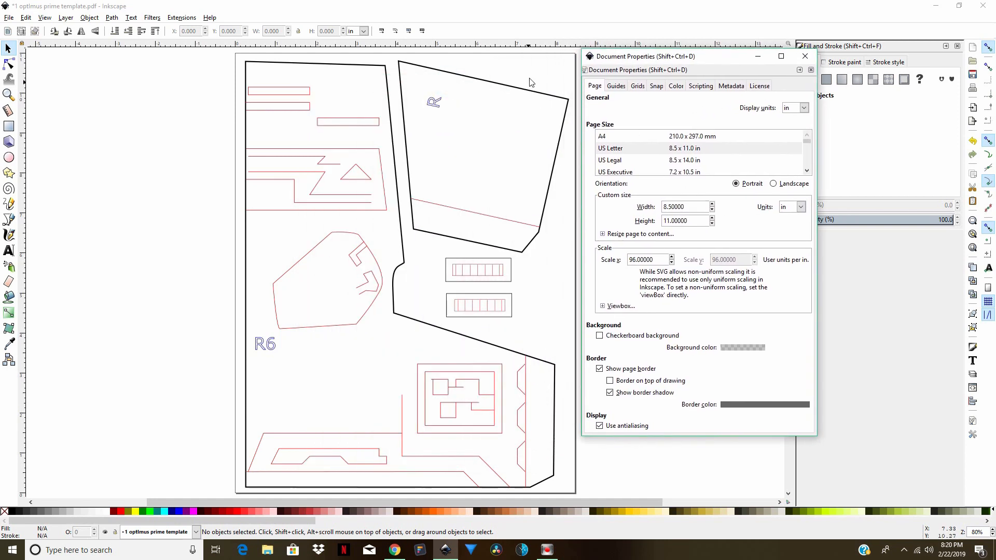
{"action": "left_click", "coordinate": [713, 208]}
{"action": "left_click", "coordinate": [711, 203]}
{"action": "left_click", "coordinate": [808, 58]}
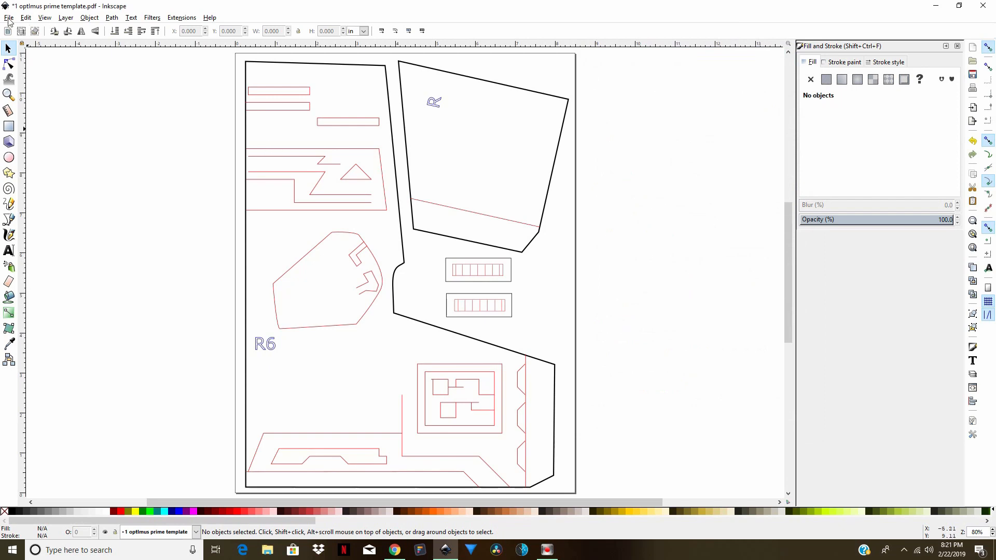
Import the PDF "2 optimus prime template" into the document using the internal import settings.
{"action": "left_click", "coordinate": [9, 18]}
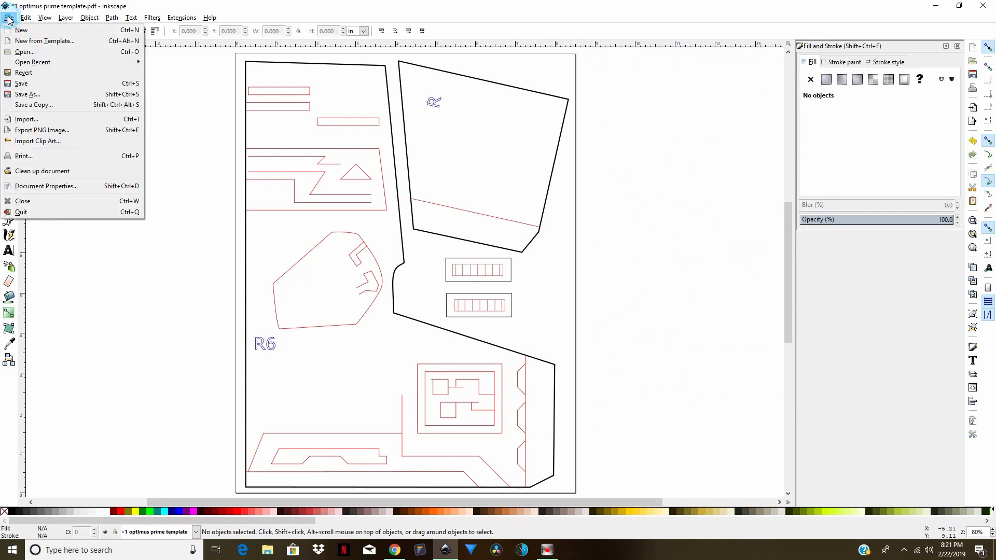
{"action": "left_click", "coordinate": [31, 120]}
{"action": "left_click", "coordinate": [106, 74]}
{"action": "left_click", "coordinate": [266, 218]}
{"action": "left_click", "coordinate": [750, 374]}
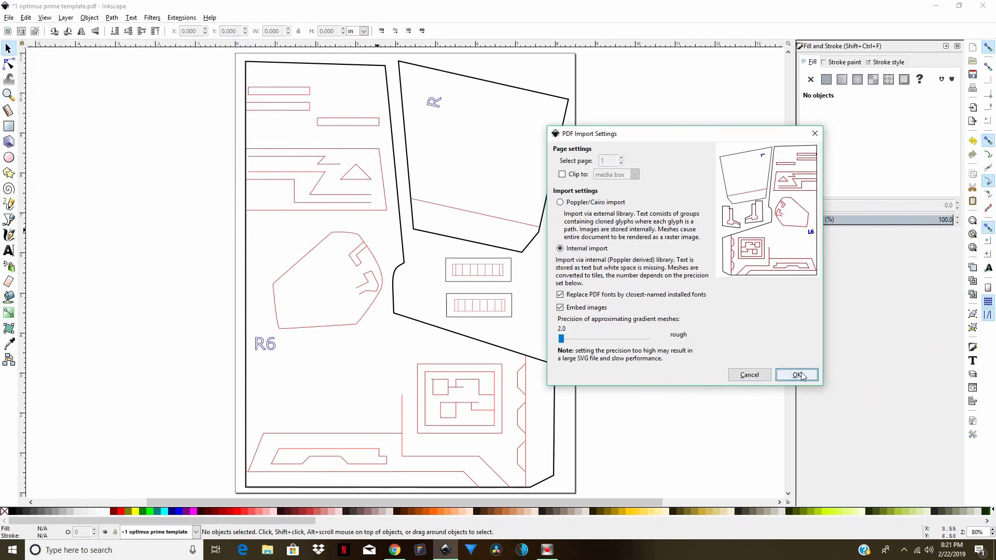
Import the PDF "3 optimus prime template" into the same document with the internal import settings.
{"action": "left_click", "coordinate": [11, 19]}
{"action": "left_click", "coordinate": [100, 120]}
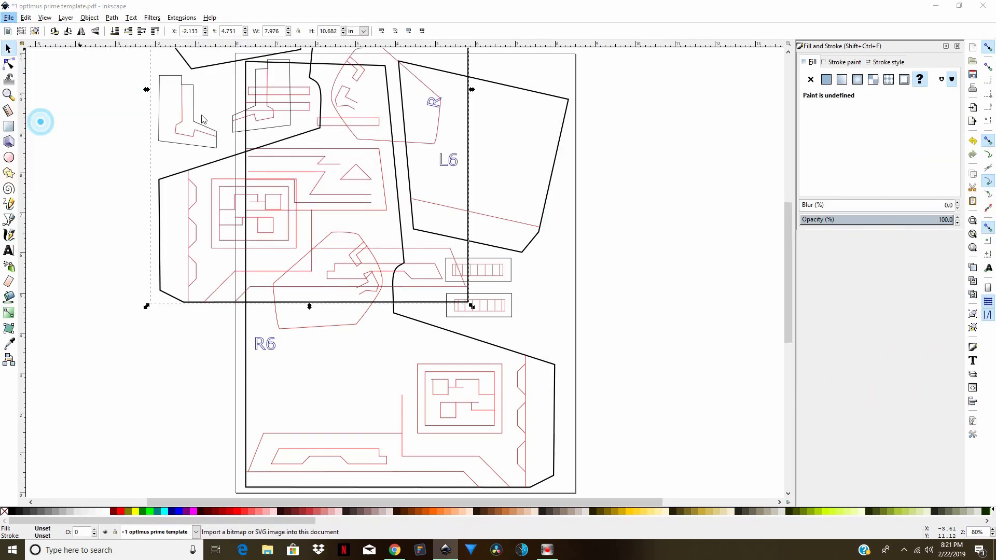
{"action": "left_click", "coordinate": [149, 87]}
{"action": "left_click", "coordinate": [268, 218]}
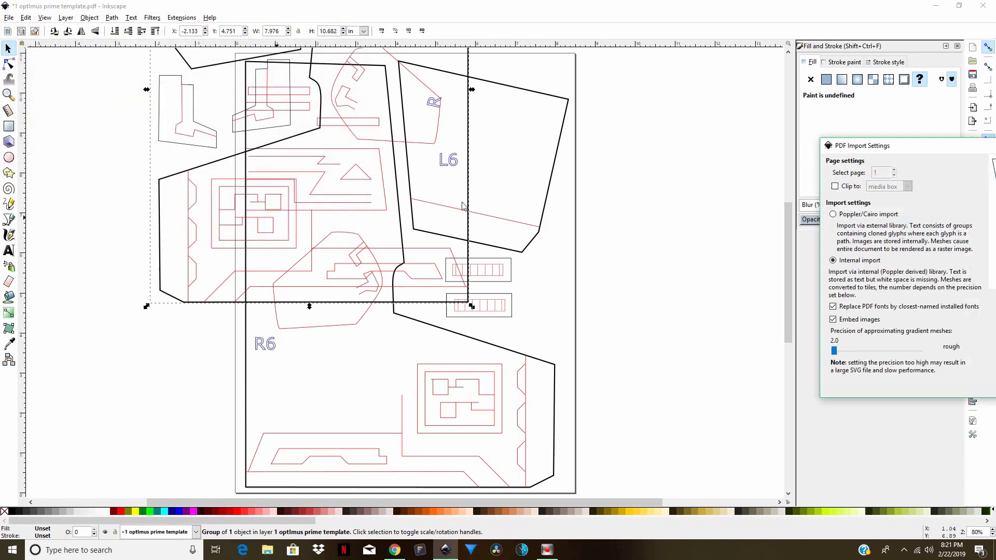
{"action": "left_click", "coordinate": [656, 397]}
Import the PDF "4 optimus prime template" into the same document with the internal import settings.
{"action": "left_click", "coordinate": [9, 18]}
{"action": "left_click", "coordinate": [119, 118]}
{"action": "left_click", "coordinate": [109, 95]}
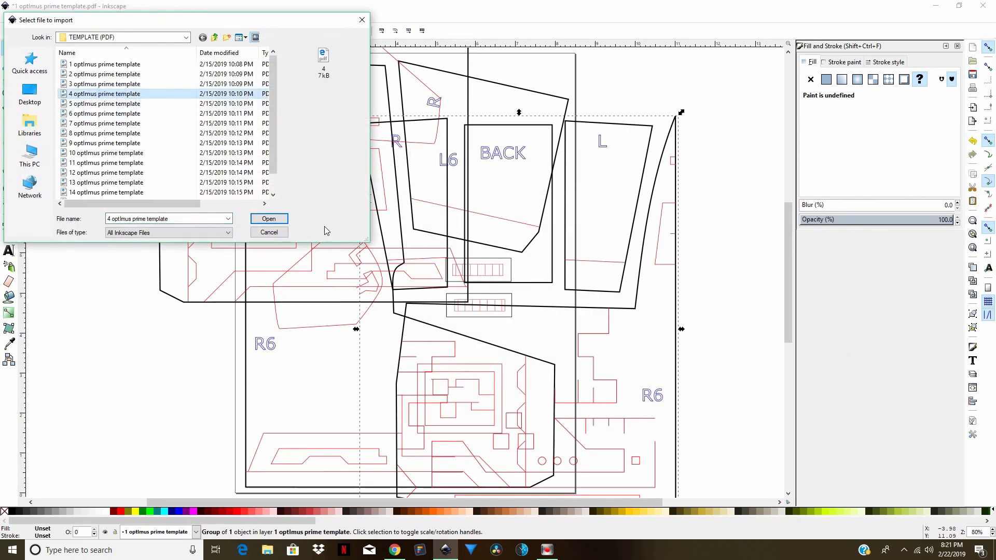
{"action": "left_click", "coordinate": [268, 219]}
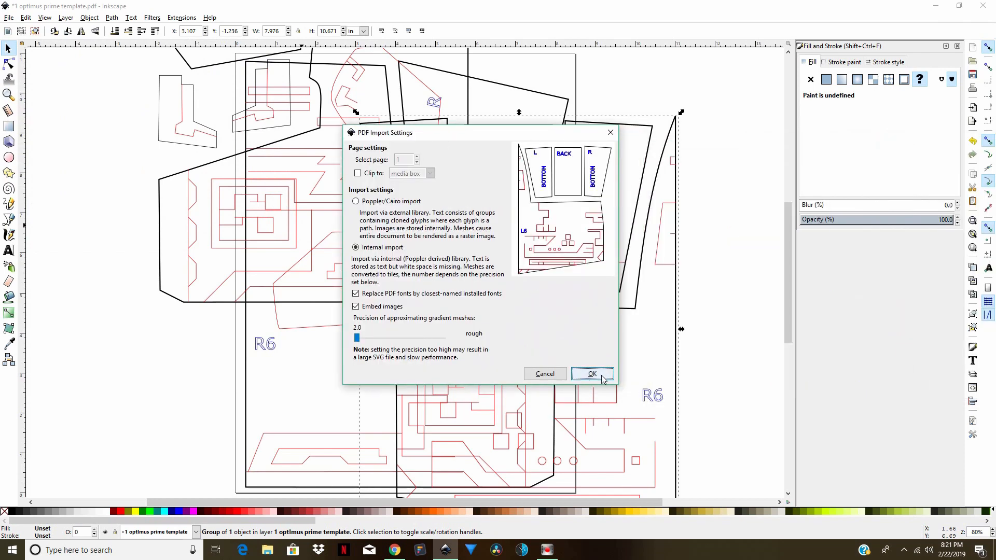
{"action": "left_click", "coordinate": [596, 373]}
Move template 3 to the left of the page and templates 2 and 4 to the right of it.
{"action": "key", "text": "minus"}
{"action": "key", "text": "minus"}
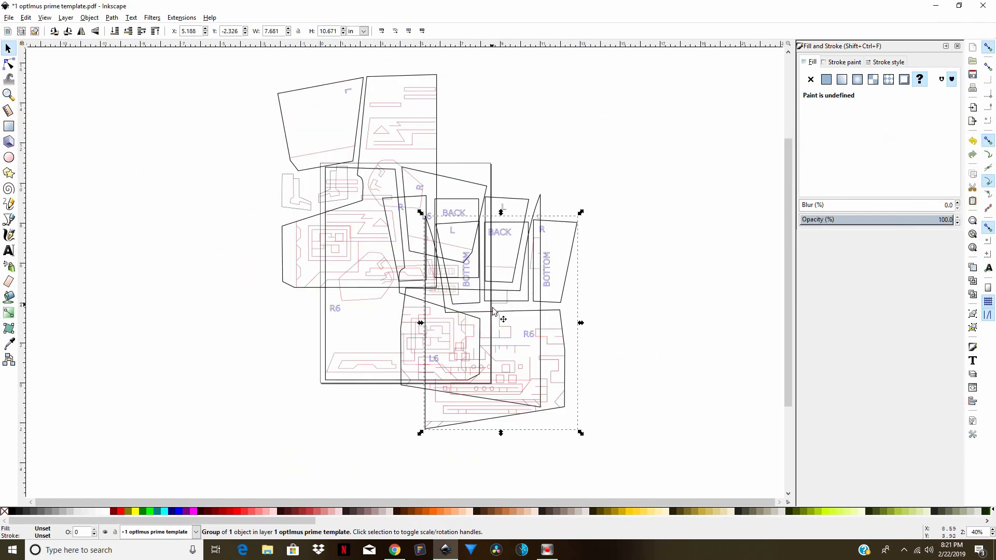
{"action": "left_click_drag", "start_coordinate": [493, 311], "coordinate": [632, 270]}
{"action": "left_click_drag", "start_coordinate": [523, 346], "coordinate": [255, 334]}
{"action": "left_click_drag", "start_coordinate": [387, 208], "coordinate": [605, 338]}
Import the PDF "8 optimus prime template" with internal import and place it above and left of the page.
{"action": "left_click", "coordinate": [9, 17]}
{"action": "left_click", "coordinate": [23, 118]}
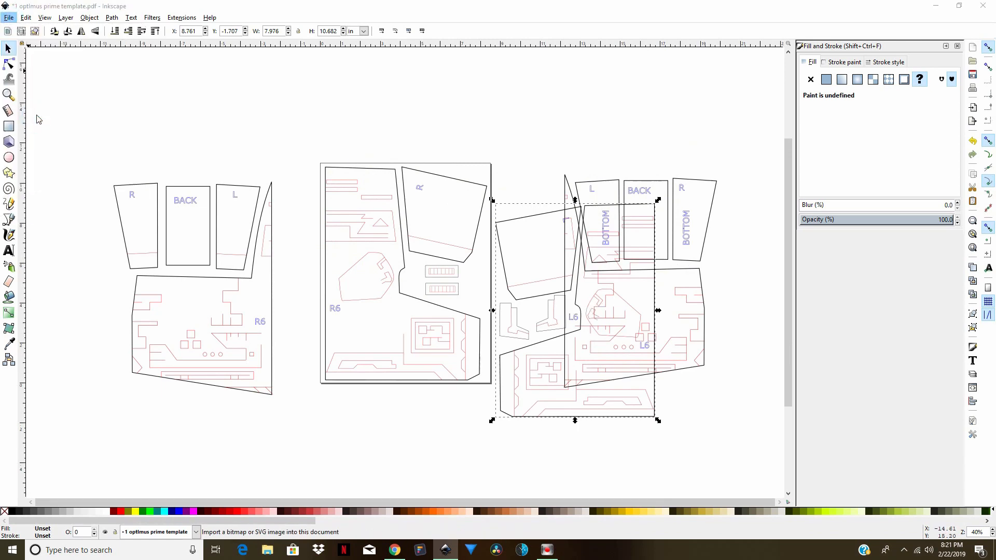
{"action": "left_click", "coordinate": [104, 132]}
{"action": "left_click", "coordinate": [285, 219]}
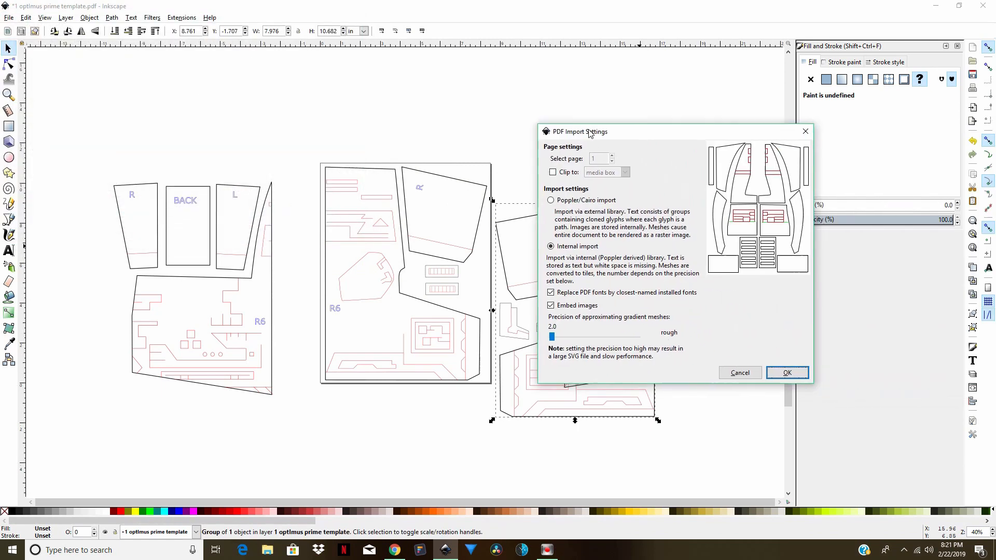
{"action": "left_click", "coordinate": [784, 372]}
{"action": "left_click_drag", "start_coordinate": [718, 329], "coordinate": [103, 130]}
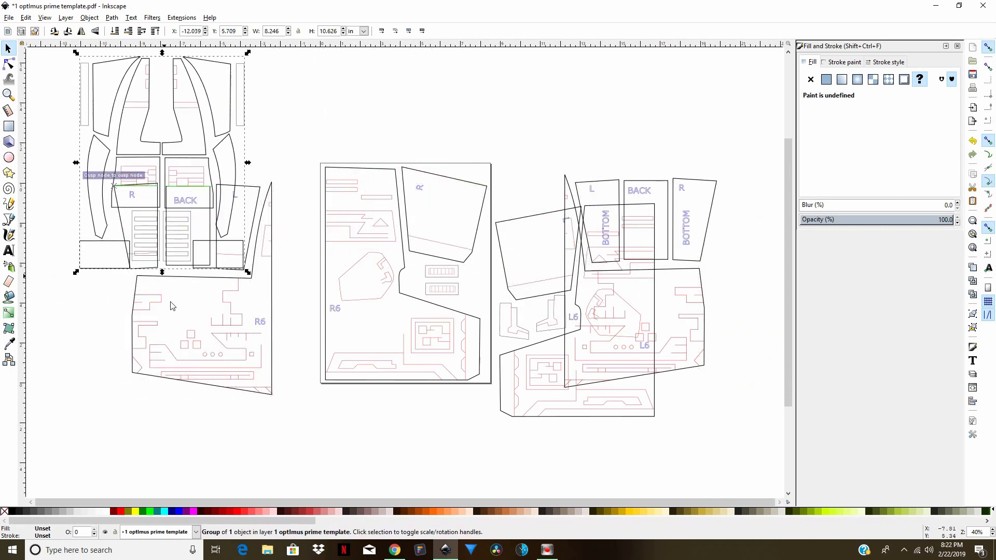
Turn off snapping and stack all five templates over one another on the page, leaving the page's top strip empty.
{"action": "left_click_drag", "start_coordinate": [227, 360], "coordinate": [430, 434]}
{"action": "left_click", "coordinate": [421, 182]}
{"action": "left_click_drag", "start_coordinate": [407, 209], "coordinate": [410, 247]}
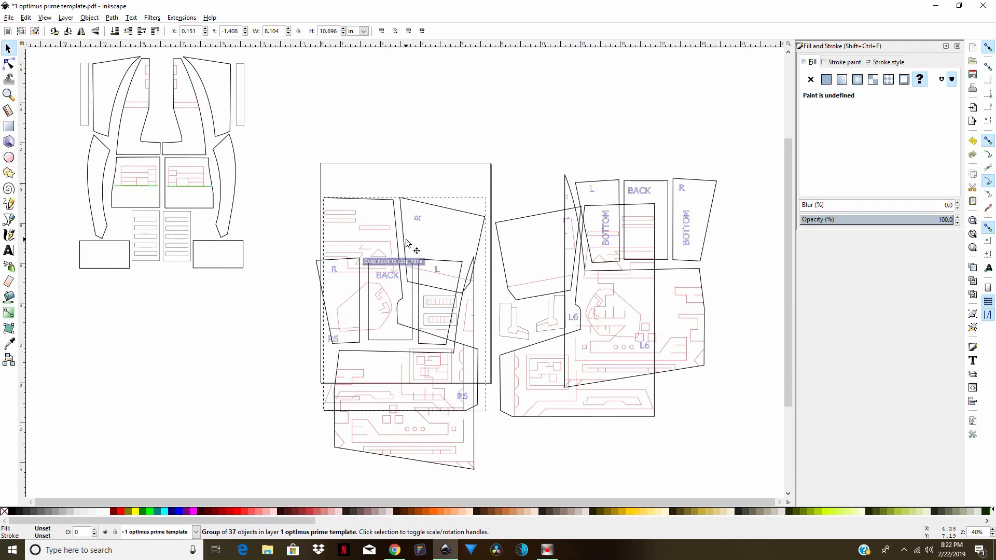
{"action": "left_click", "coordinate": [988, 46]}
{"action": "left_click_drag", "start_coordinate": [414, 399], "coordinate": [419, 358]}
{"action": "left_click_drag", "start_coordinate": [629, 334], "coordinate": [384, 387]}
{"action": "left_click_drag", "start_coordinate": [166, 187], "coordinate": [410, 364]}
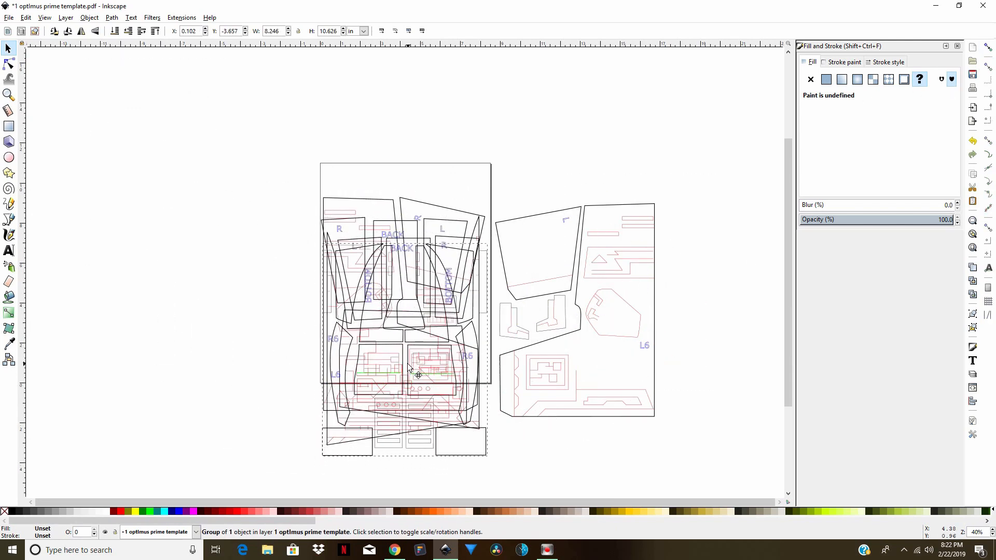
{"action": "left_click", "coordinate": [582, 329]}
{"action": "left_click_drag", "start_coordinate": [582, 329], "coordinate": [392, 331]}
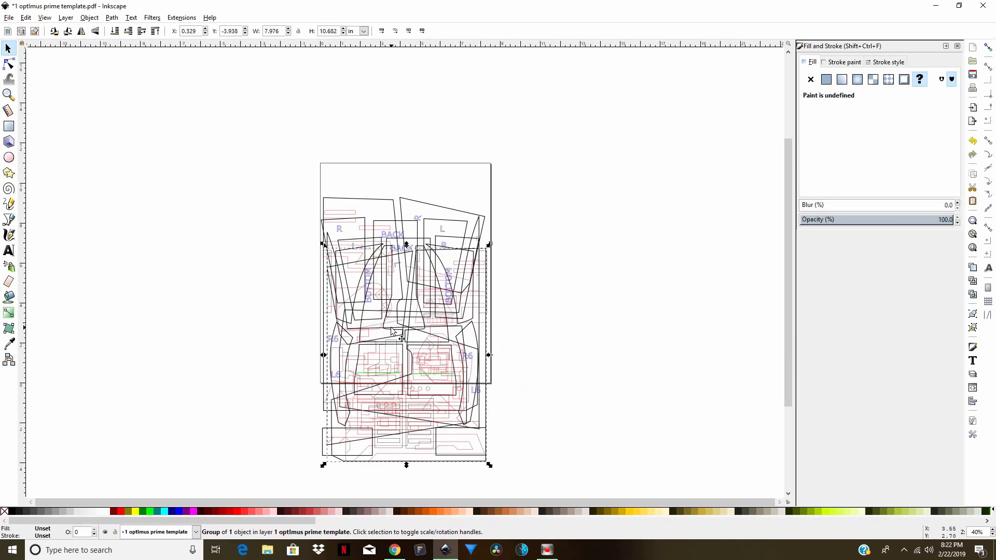
Draw a reference rectangle about 4 in wide and 1.16 in high, aligned with the page's top-left corner.
{"action": "left_click", "coordinate": [10, 130]}
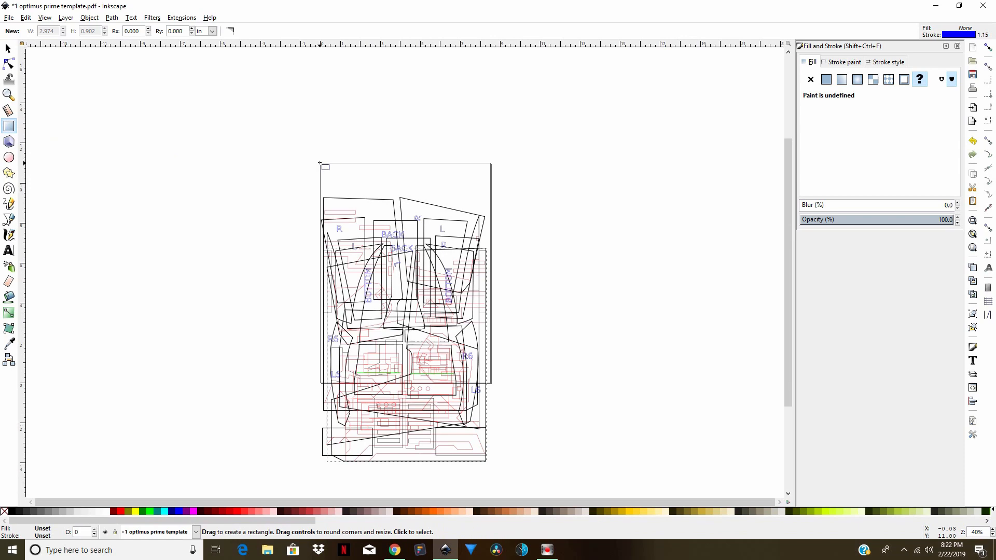
{"action": "left_click_drag", "start_coordinate": [319, 161], "coordinate": [410, 186]}
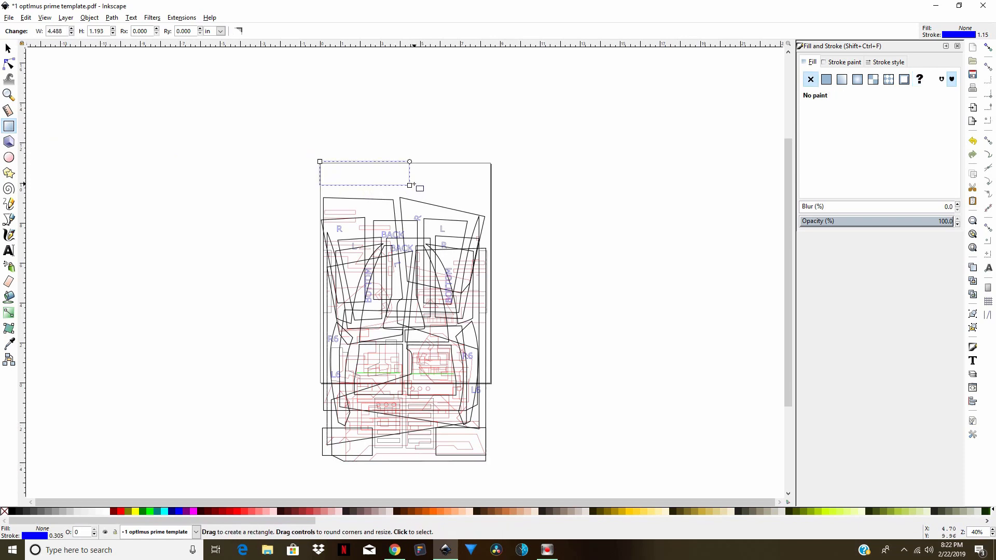
{"action": "key", "text": "plus"}
{"action": "key", "text": "plus"}
{"action": "key", "text": "plus"}
{"action": "scroll", "coordinate": [254, 104], "scroll_direction": "up", "scroll_amount": 4}
{"action": "left_click_drag", "start_coordinate": [163, 61], "coordinate": [166, 62]}
{"action": "scroll", "coordinate": [430, 139], "scroll_direction": "down", "scroll_amount": 1}
{"action": "left_click_drag", "start_coordinate": [418, 108], "coordinate": [390, 107]}
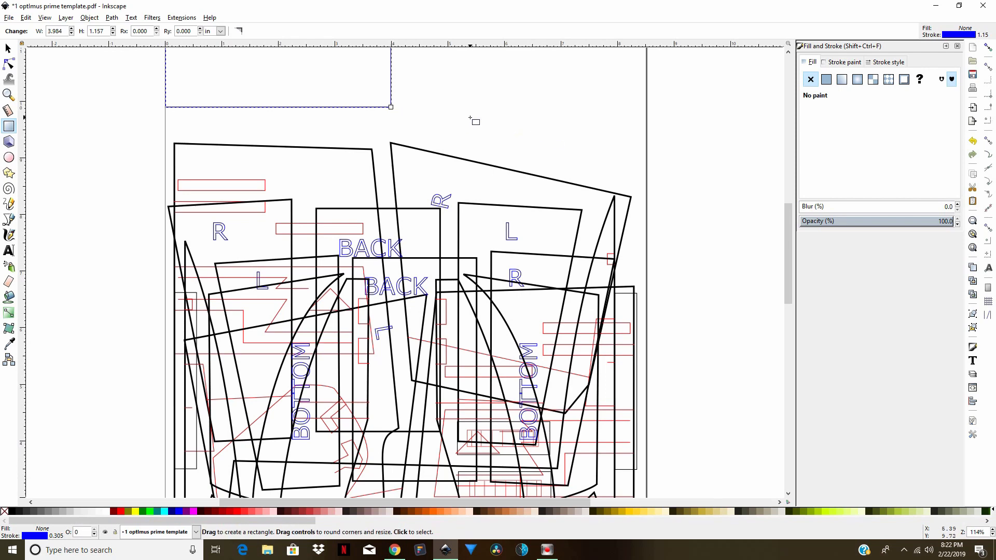
Select the reference rectangle together with the five stacked templates and group them.
{"action": "left_click", "coordinate": [8, 49]}
{"action": "key", "text": "minus"}
{"action": "key", "text": "minus"}
{"action": "key", "text": "minus"}
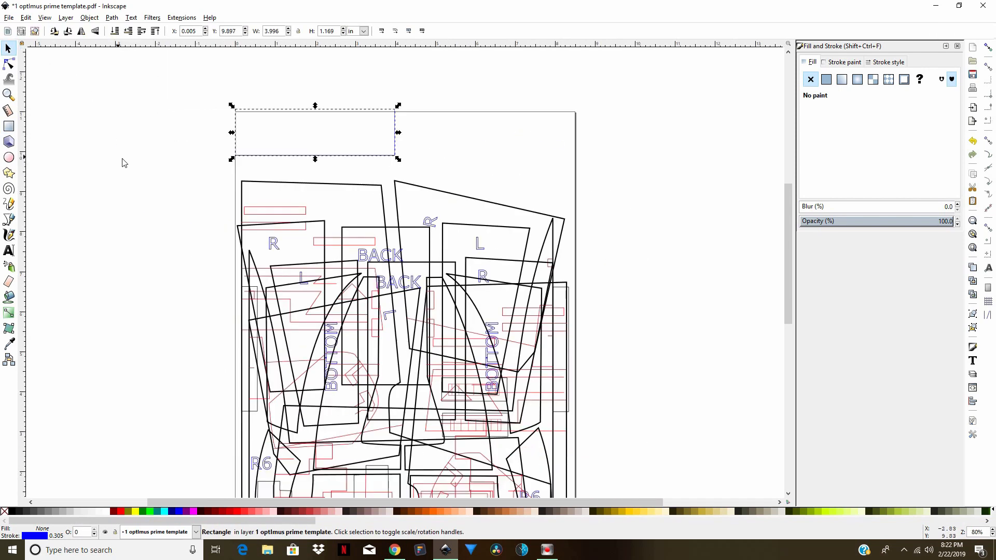
{"action": "mouse_move", "coordinate": [258, 94]}
{"action": "left_mouse_down"}
{"action": "mouse_move", "coordinate": [280, 162]}
{"action": "mouse_move", "coordinate": [523, 429]}
{"action": "mouse_move", "coordinate": [595, 476]}
{"action": "left_mouse_up"}
{"action": "left_click_drag", "start_coordinate": [383, 237], "coordinate": [488, 246]}
{"action": "key", "text": "ctrl+z"}
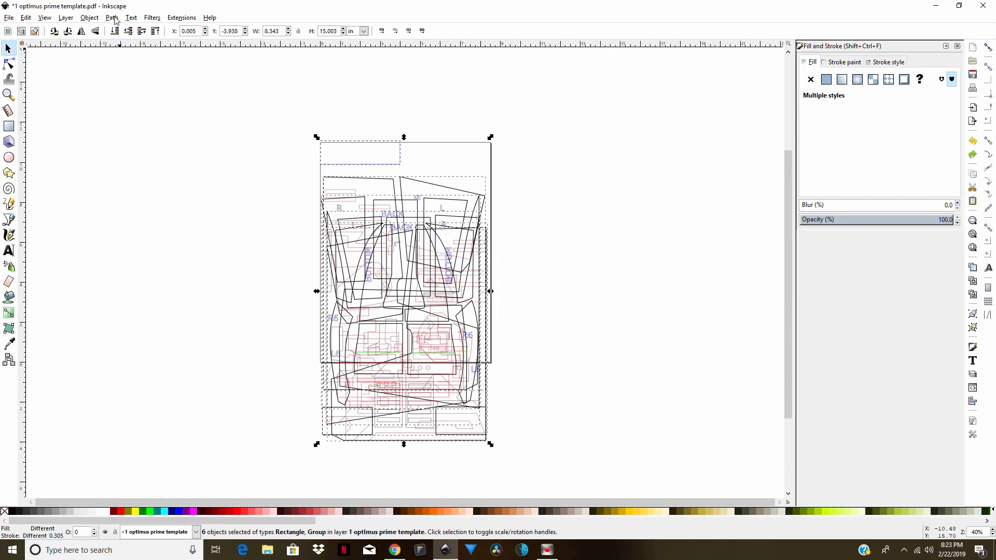
{"action": "left_click", "coordinate": [89, 18]}
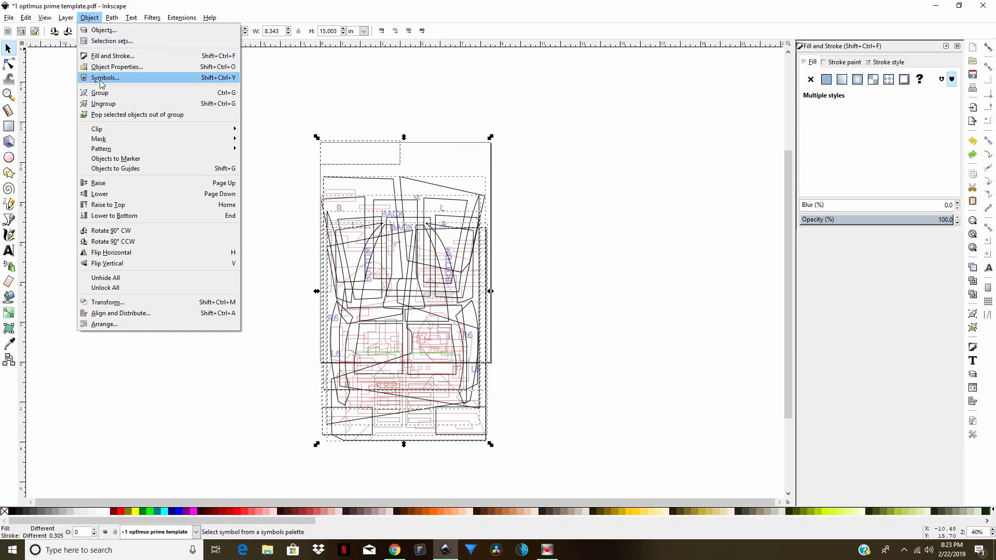
{"action": "left_click", "coordinate": [94, 97]}
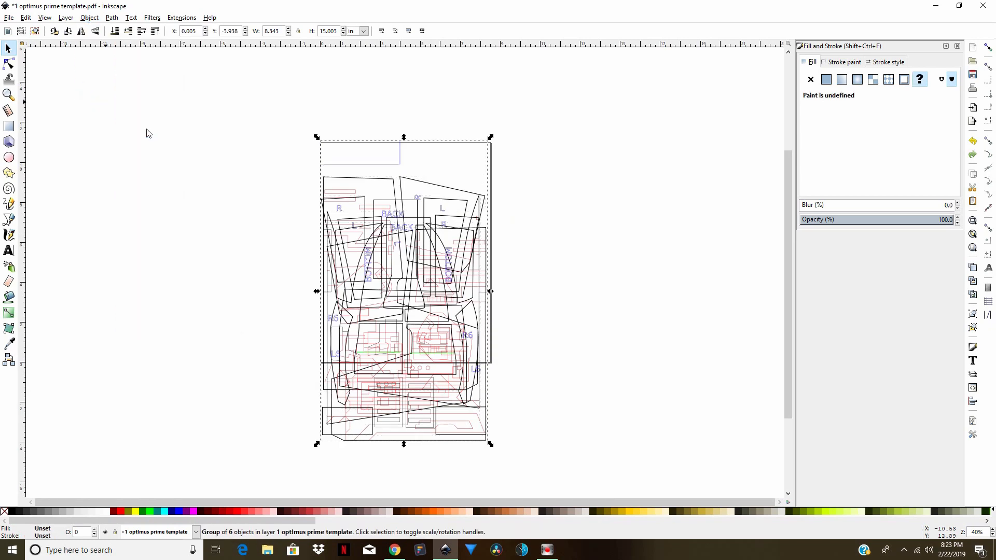
Try moving the group aside and reducing its height to 14.503 in with width and height unlocked.
{"action": "left_click_drag", "start_coordinate": [384, 254], "coordinate": [569, 222]}
{"action": "key", "text": "ctrl+z"}
{"action": "left_click", "coordinate": [343, 34]}
{"action": "left_click", "coordinate": [343, 34]}
{"action": "left_click", "coordinate": [343, 33]}
{"action": "left_click", "coordinate": [343, 34]}
{"action": "left_click", "coordinate": [343, 33]}
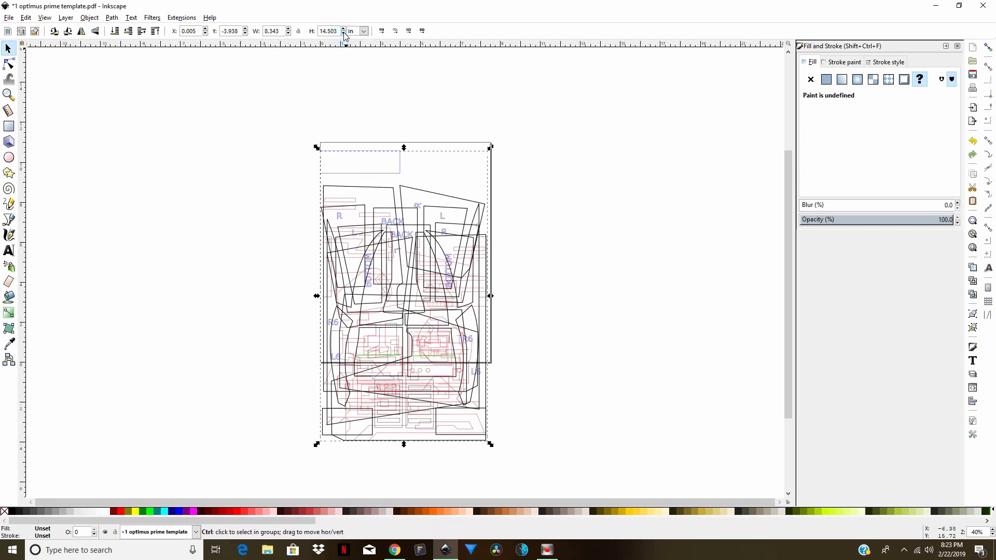
{"action": "key", "text": "ctrl+z"}
Lock the group's width and height so that they change proportionally.
{"action": "left_click", "coordinate": [298, 31]}
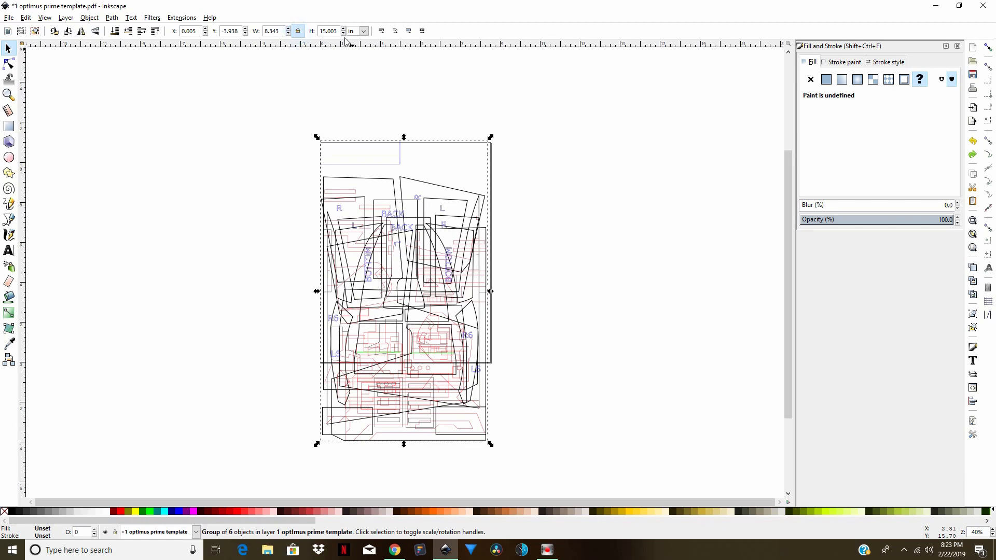
{"action": "scroll", "coordinate": [340, 69], "scroll_direction": "down", "scroll_amount": 2}
{"action": "key", "text": "plus"}
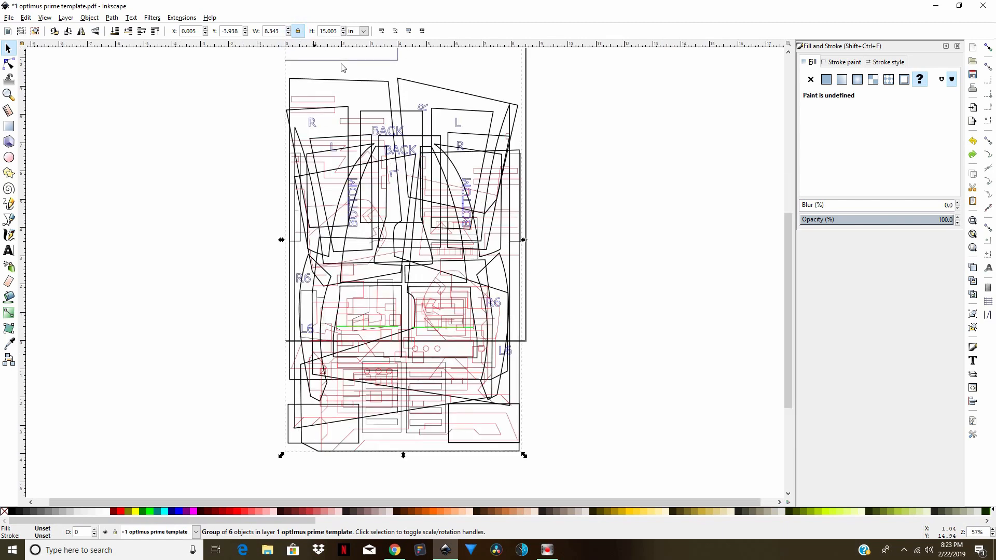
Reduce the locked group's height to 14.003 in so that its width scales proportionally.
{"action": "key", "text": "plus"}
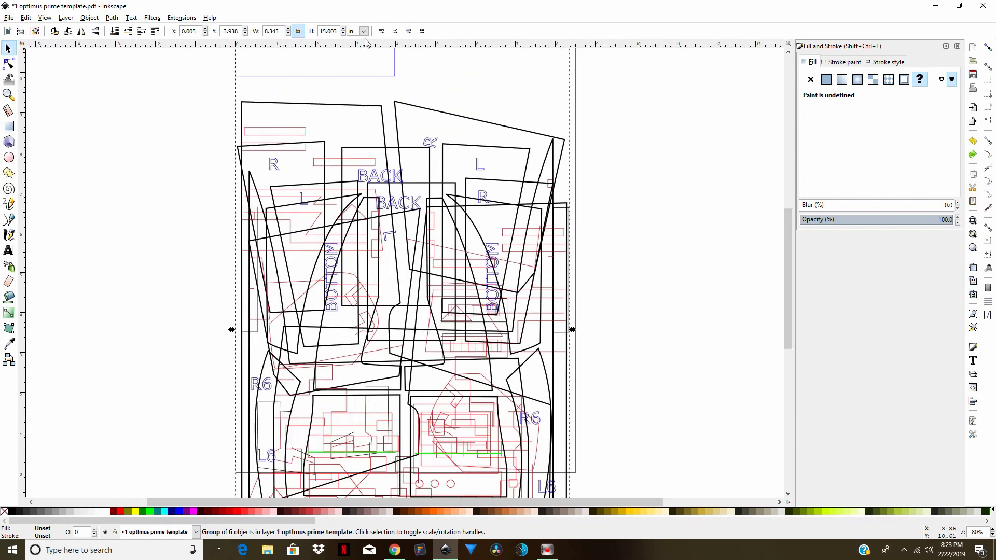
{"action": "left_click", "coordinate": [342, 34]}
{"action": "left_click", "coordinate": [343, 34]}
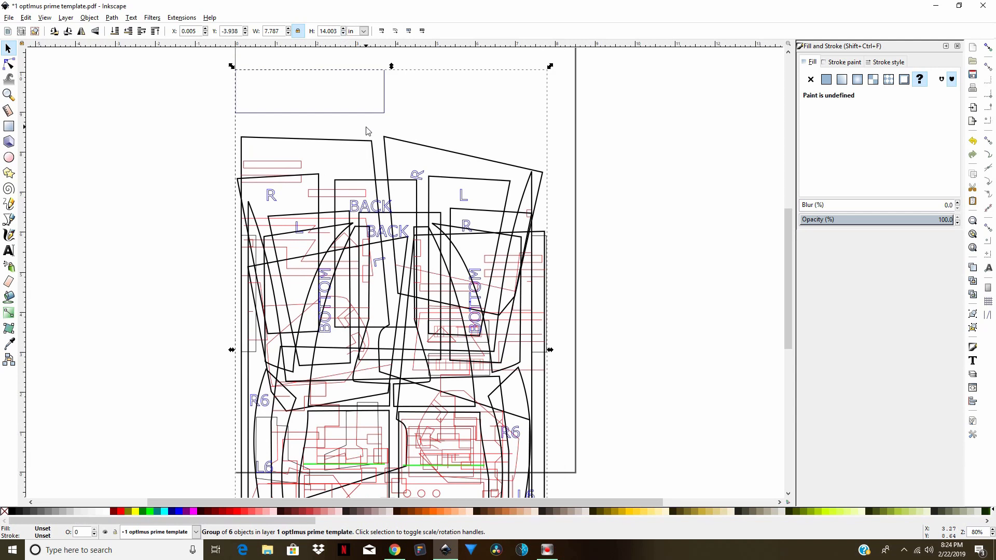
{"action": "scroll", "coordinate": [366, 131], "scroll_direction": "up", "scroll_amount": 1, "text": "ctrl"}
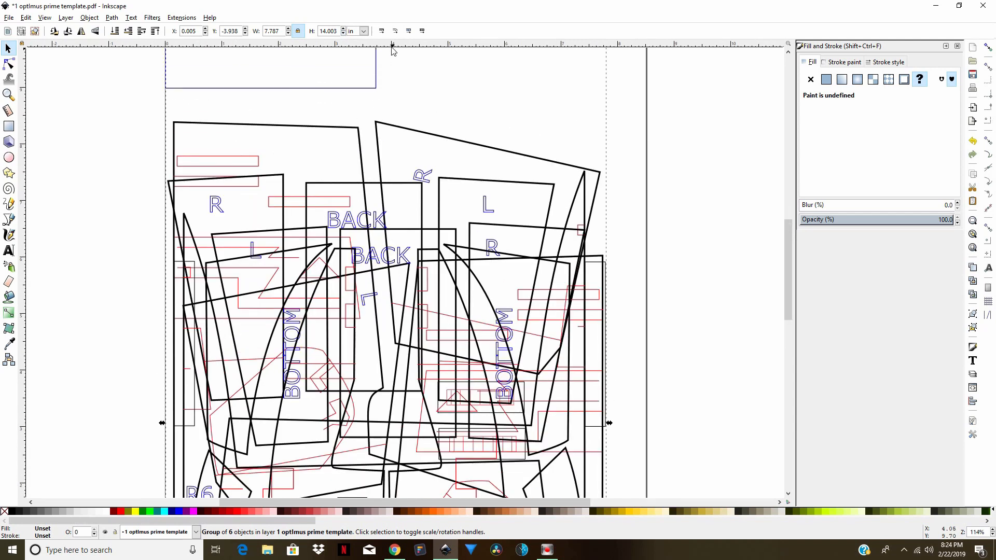
{"action": "scroll", "coordinate": [128, 120], "scroll_direction": "up", "scroll_amount": 1}
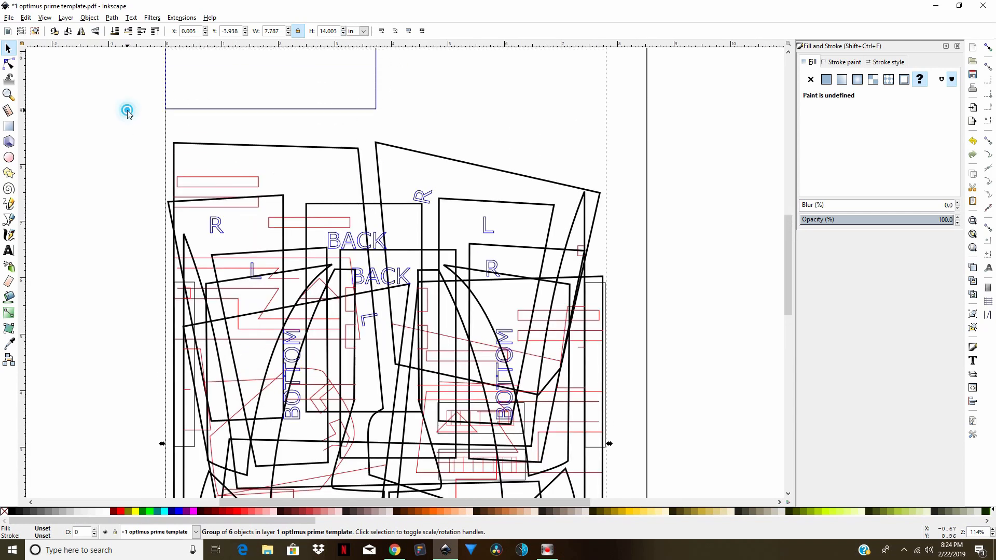
{"action": "left_click", "coordinate": [127, 110]}
{"action": "scroll", "coordinate": [128, 113], "scroll_direction": "up", "scroll_amount": 1}
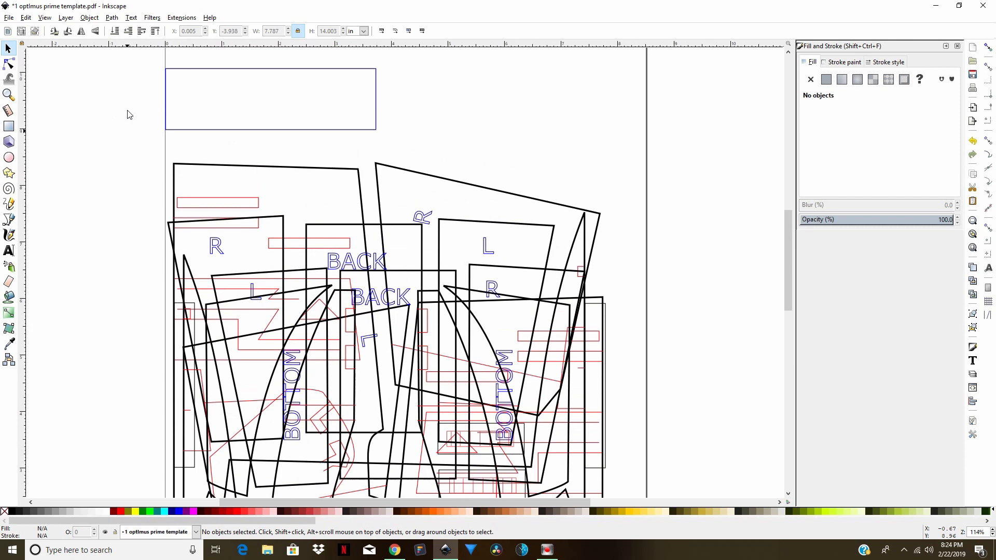
{"action": "scroll", "coordinate": [128, 112], "scroll_direction": "down", "scroll_amount": 1, "text": "ctrl"}
{"action": "scroll", "coordinate": [178, 148], "scroll_direction": "down", "scroll_amount": 1, "text": "ctrl"}
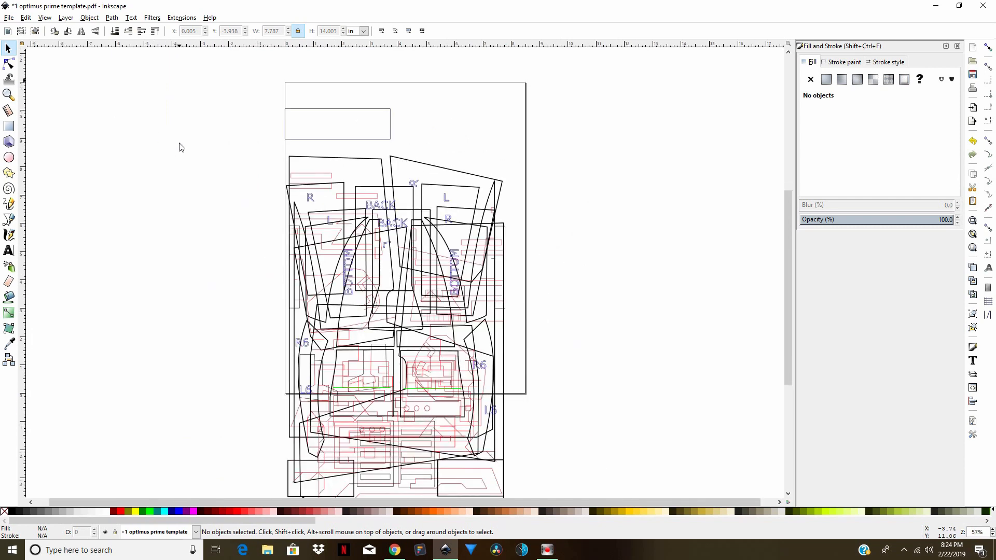
Ungroup the resized group of templates and the reference rectangle.
{"action": "left_click", "coordinate": [312, 191]}
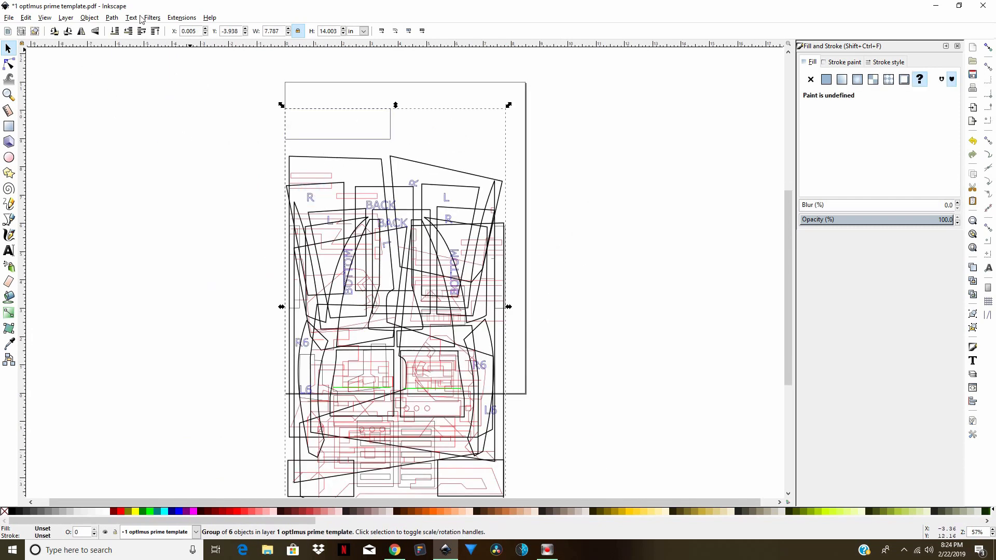
{"action": "left_click", "coordinate": [88, 18]}
{"action": "left_click", "coordinate": [118, 104]}
{"action": "left_click", "coordinate": [566, 278]}
Spread the reference rectangle and four of the stacked templates around the page so that they no longer overlap.
{"action": "left_click_drag", "start_coordinate": [327, 138], "coordinate": [152, 107]}
{"action": "left_click_drag", "start_coordinate": [432, 317], "coordinate": [688, 218]}
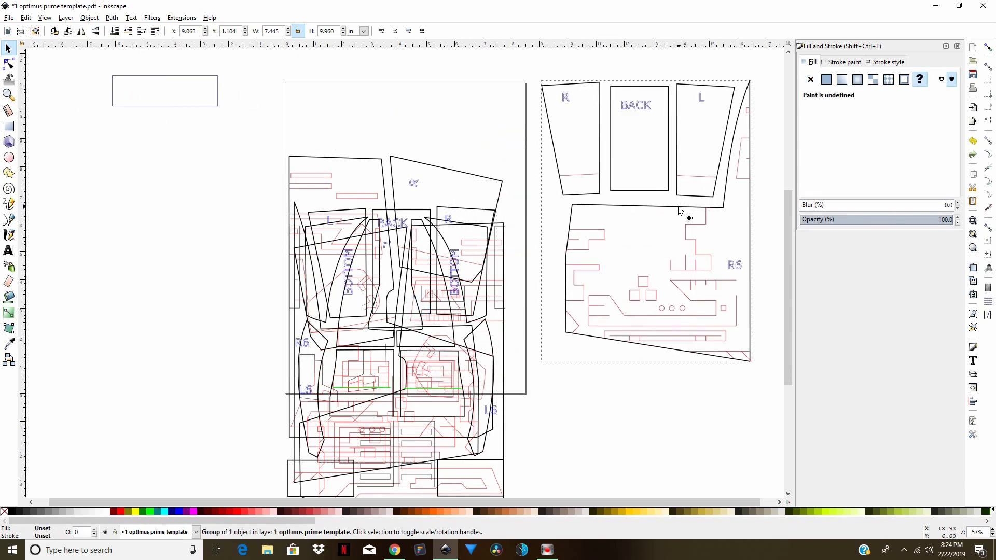
{"action": "left_click_drag", "start_coordinate": [395, 290], "coordinate": [134, 288]}
{"action": "left_click_drag", "start_coordinate": [344, 357], "coordinate": [477, 401]}
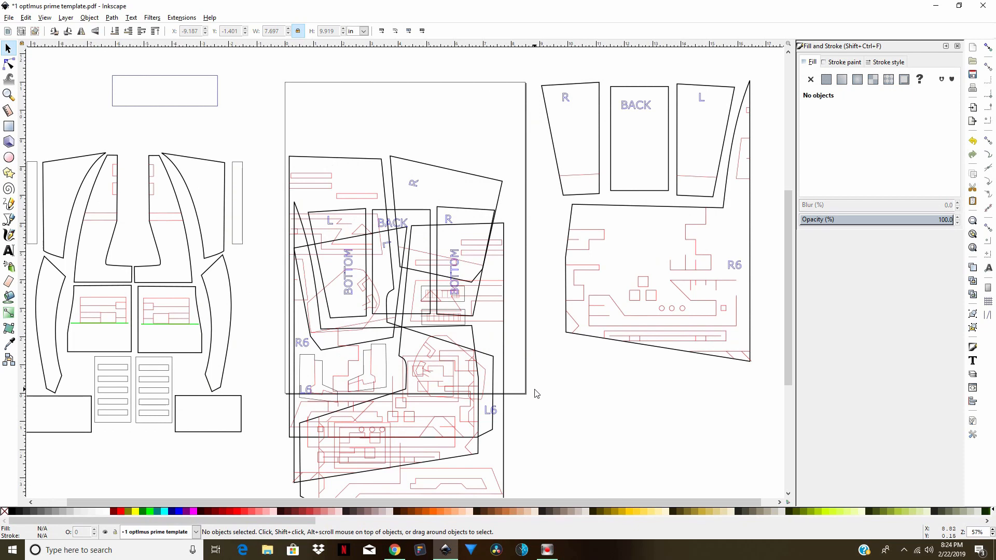
{"action": "key", "text": "minus"}
{"action": "key", "text": "minus"}
{"action": "left_click_drag", "start_coordinate": [403, 361], "coordinate": [389, 417]}
Position the remaining R6 template inside the page borders and print the page with Microsoft XPS Document Writer.
{"action": "left_click", "coordinate": [404, 298]}
{"action": "left_click_drag", "start_coordinate": [400, 301], "coordinate": [400, 304]}
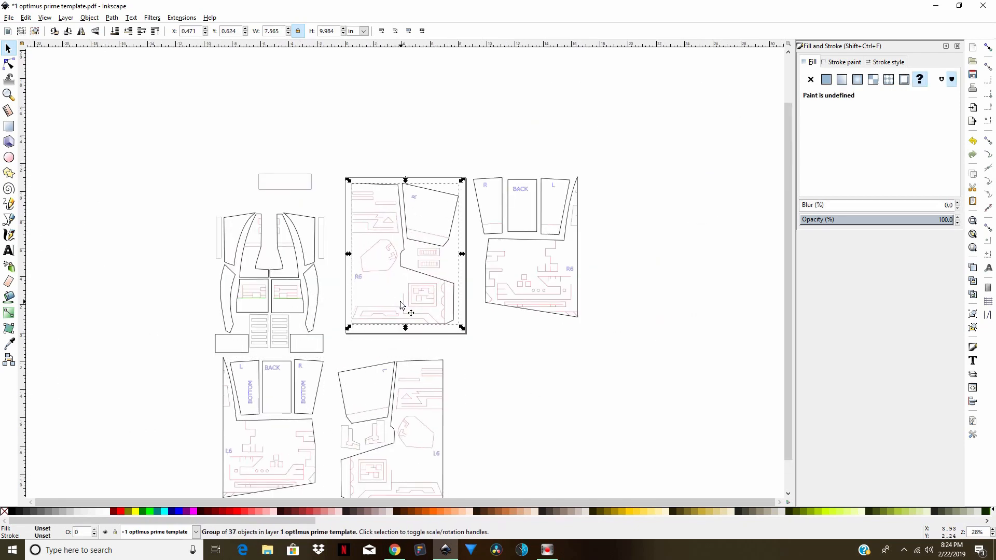
{"action": "scroll", "coordinate": [455, 359], "scroll_direction": "down", "scroll_amount": 1}
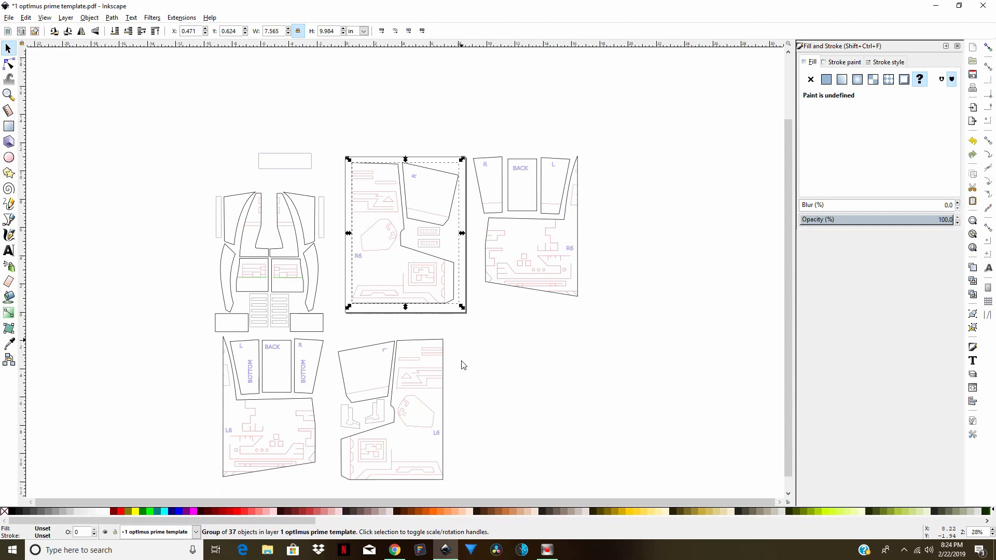
{"action": "left_click", "coordinate": [10, 20]}
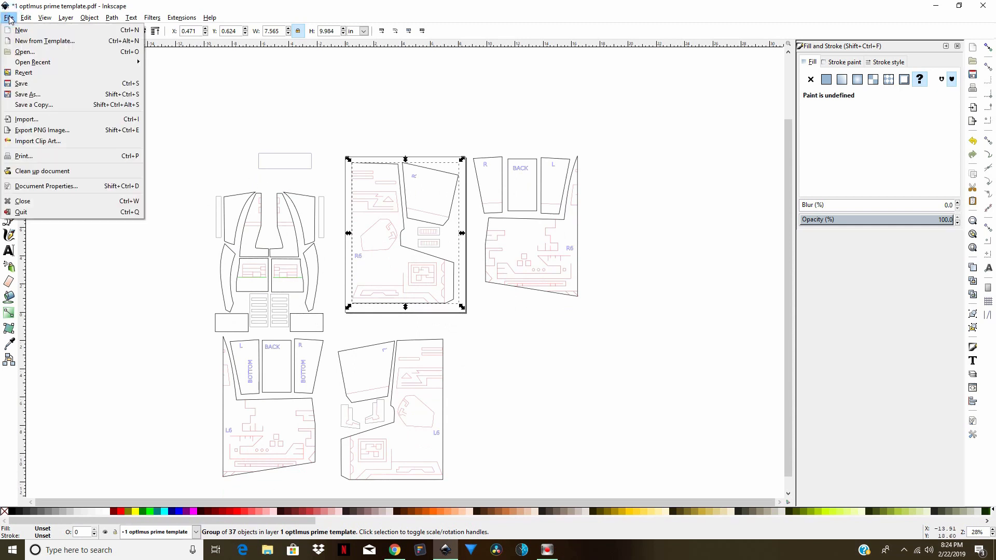
{"action": "left_click", "coordinate": [44, 157]}
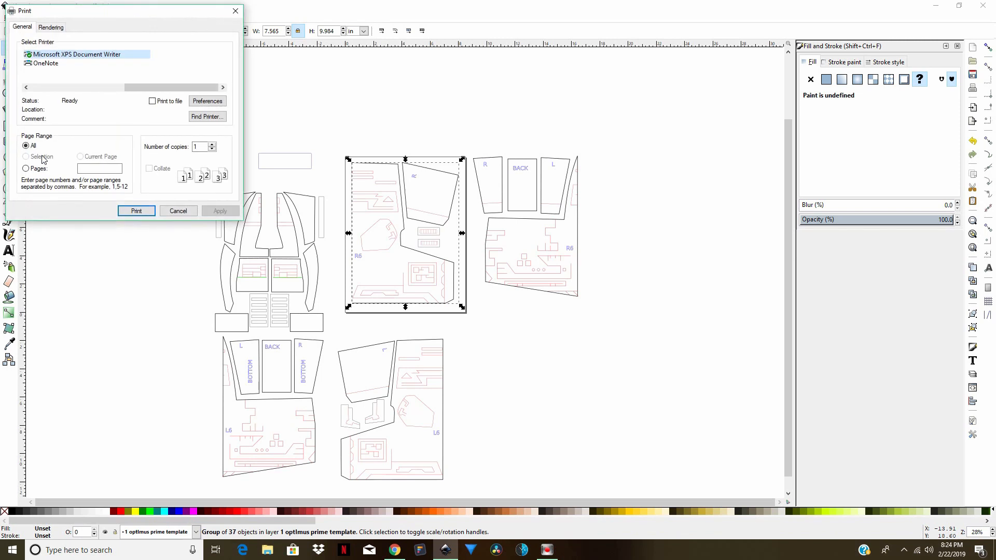
{"action": "left_click", "coordinate": [128, 213]}
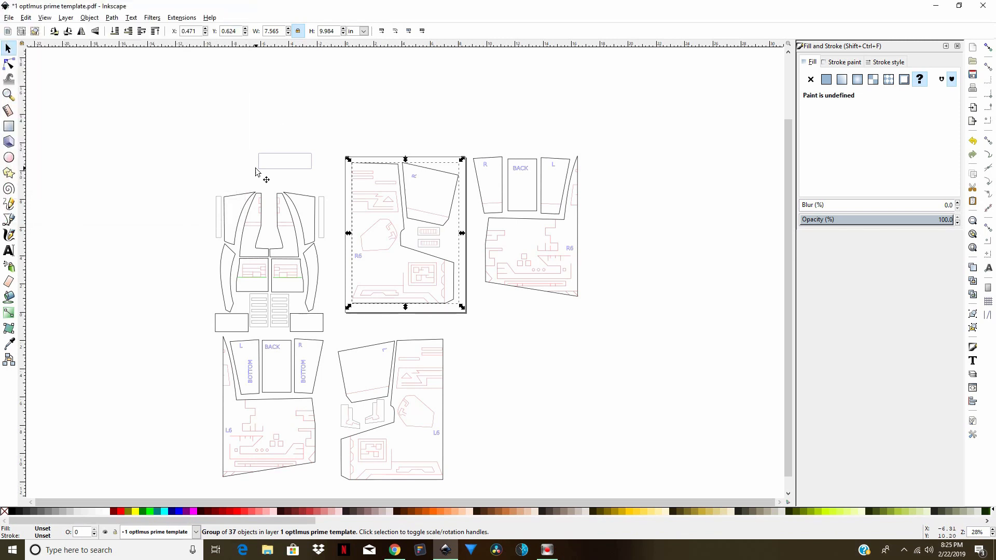
Replace the template on the page with the R6 template containing the BACK piece and print that page.
{"action": "left_click_drag", "start_coordinate": [377, 304], "coordinate": [376, 146]}
{"action": "left_click_drag", "start_coordinate": [543, 289], "coordinate": [420, 296]}
{"action": "left_click", "coordinate": [8, 17]}
{"action": "left_click", "coordinate": [39, 157]}
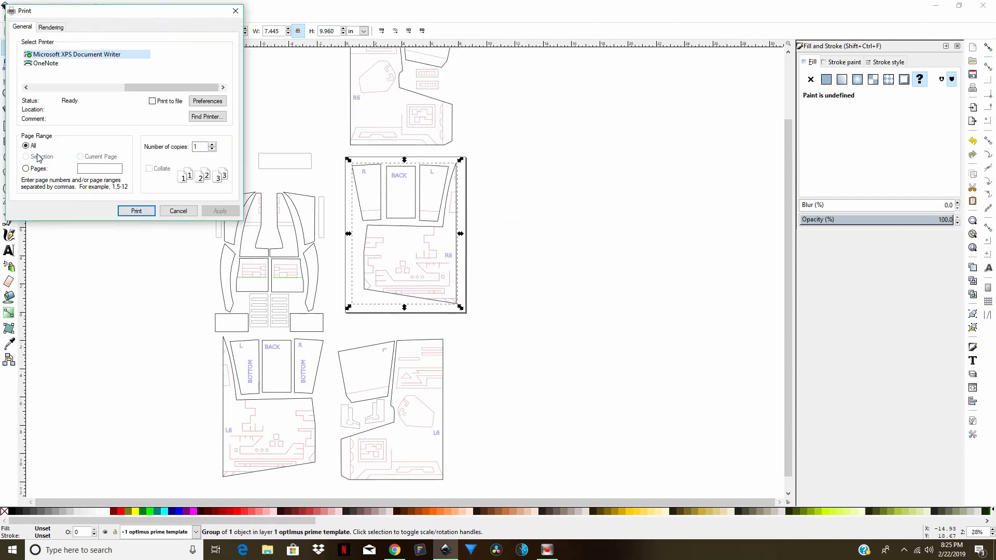
{"action": "left_click", "coordinate": [130, 211]}
Move the R6 template containing the BACK piece off the page, beside the other R6 template.
{"action": "left_click_drag", "start_coordinate": [354, 289], "coordinate": [187, 171]}
{"action": "scroll", "coordinate": [349, 321], "scroll_direction": "up", "scroll_amount": 5}
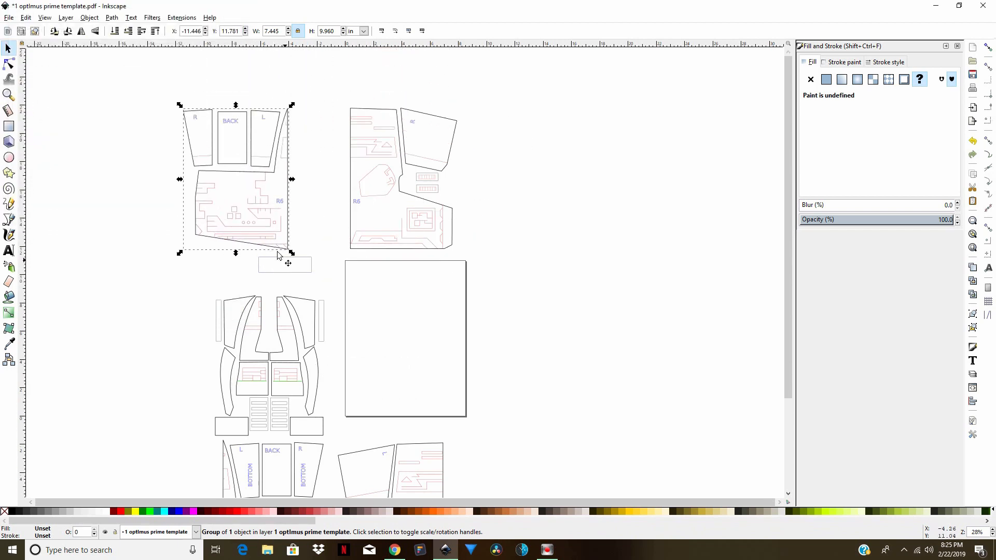
Try to save the document under the name "1 optimus prime template SCALE" as an Inkscape SVG.
{"action": "left_click", "coordinate": [9, 17]}
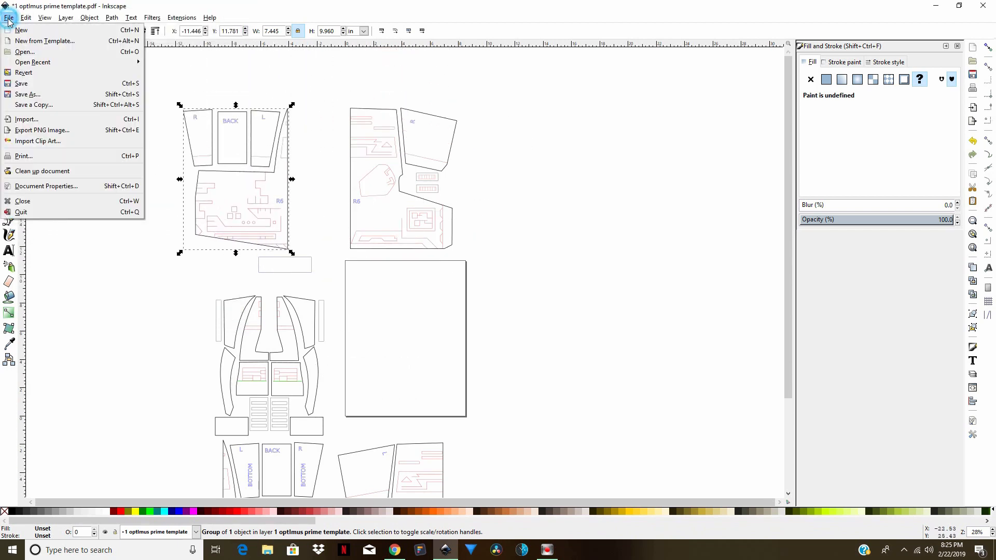
{"action": "left_click", "coordinate": [74, 95]}
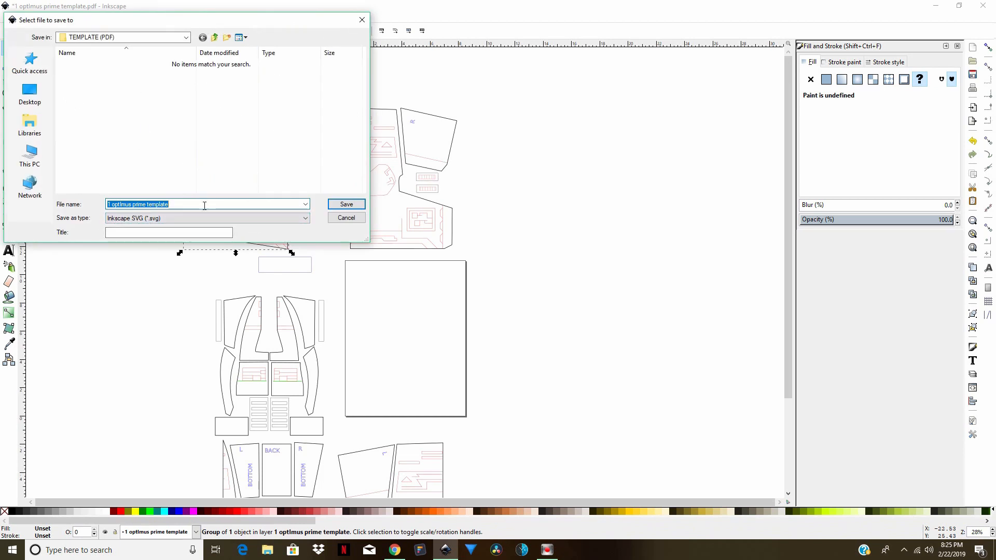
{"action": "left_click", "coordinate": [181, 204]}
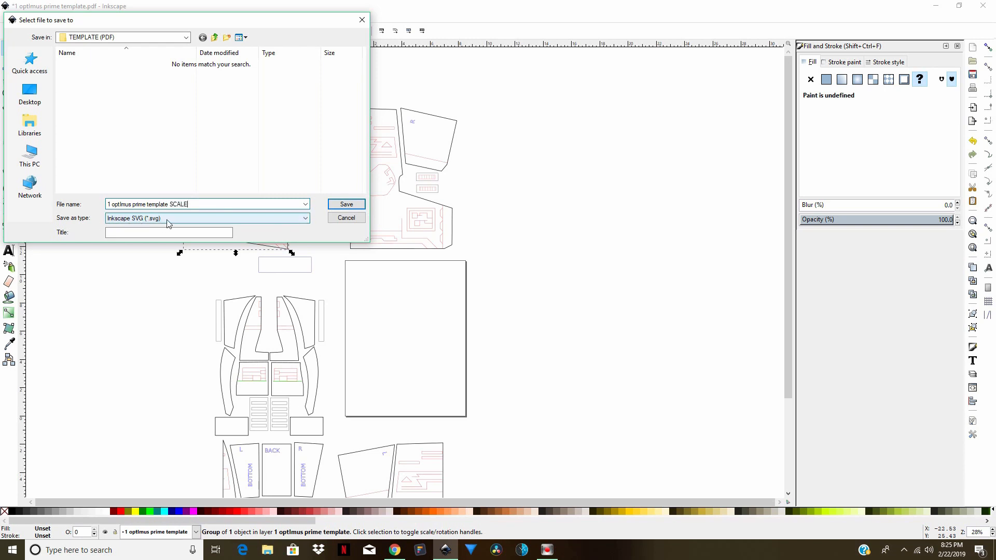
{"action": "left_click", "coordinate": [362, 21]}
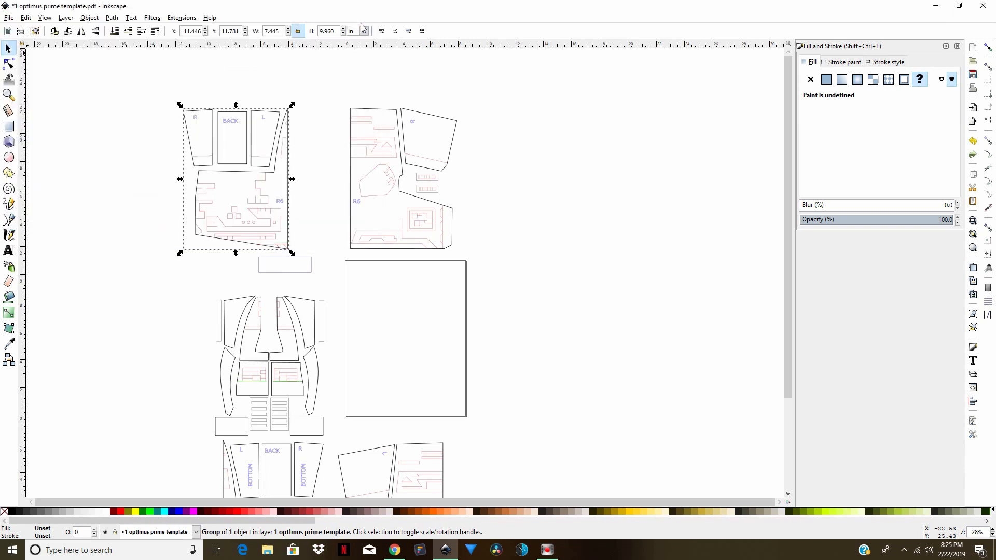
Place the template with the curved side pieces and slotted panels inside the page borders.
{"action": "left_click_drag", "start_coordinate": [288, 384], "coordinate": [440, 367]}
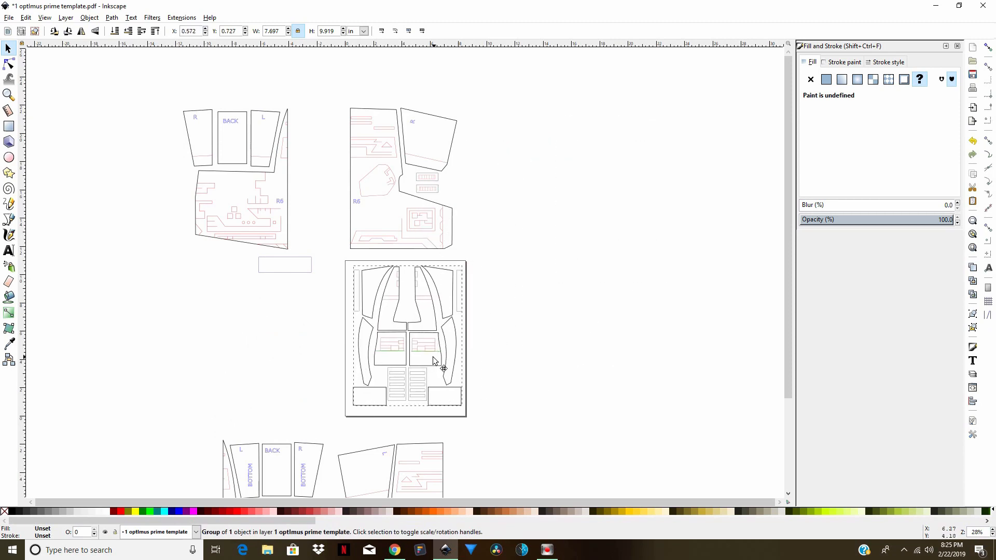
{"action": "scroll", "coordinate": [439, 363], "scroll_direction": "down", "scroll_amount": 3}
{"action": "key", "text": "3"}
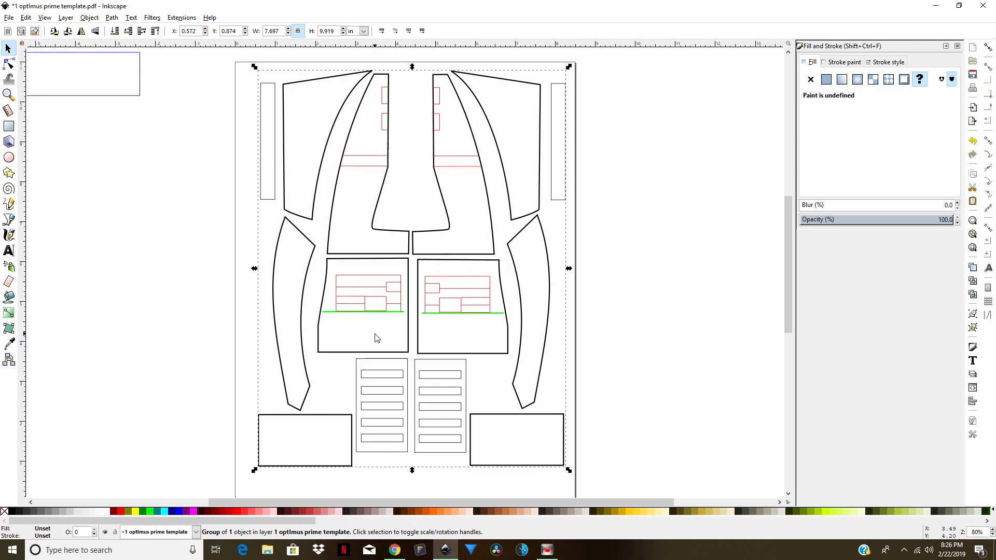
{"action": "scroll", "coordinate": [386, 332], "scroll_direction": "down", "scroll_amount": 3}
{"action": "scroll", "coordinate": [391, 311], "scroll_direction": "up", "scroll_amount": 5}
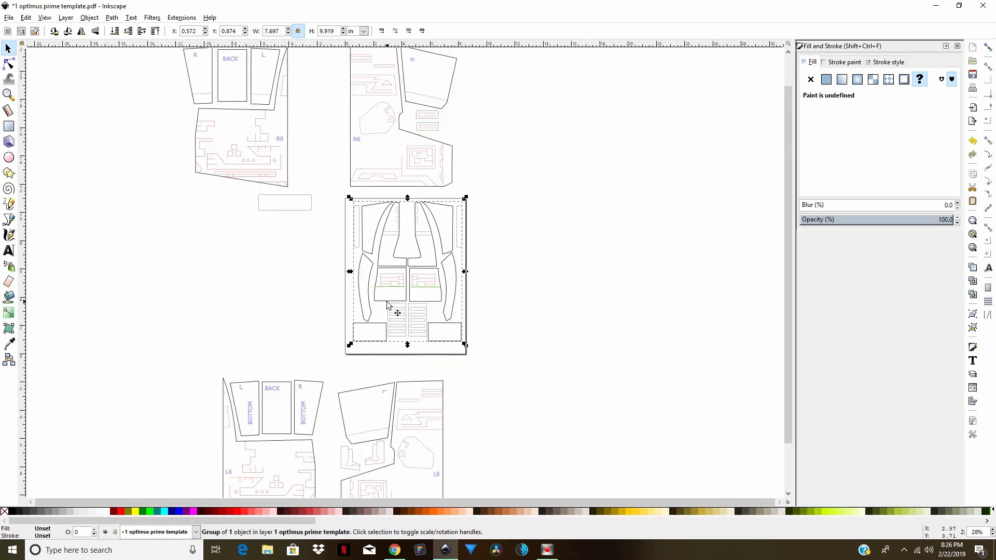
Enable snapping and join the two R6 templates above the page along their straight vertical edges.
{"action": "key", "text": "plus"}
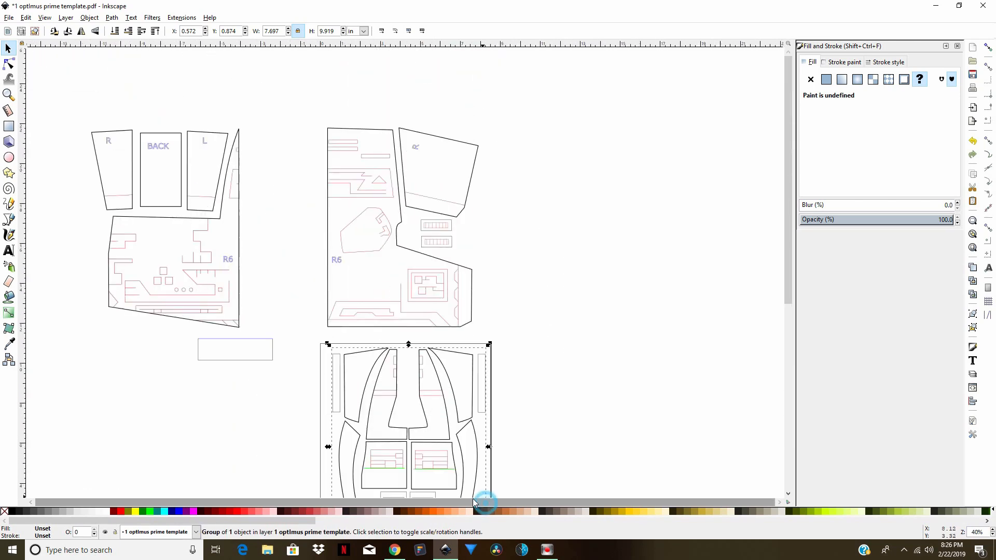
{"action": "left_click", "coordinate": [400, 313]}
{"action": "left_click_drag", "start_coordinate": [417, 301], "coordinate": [479, 286]}
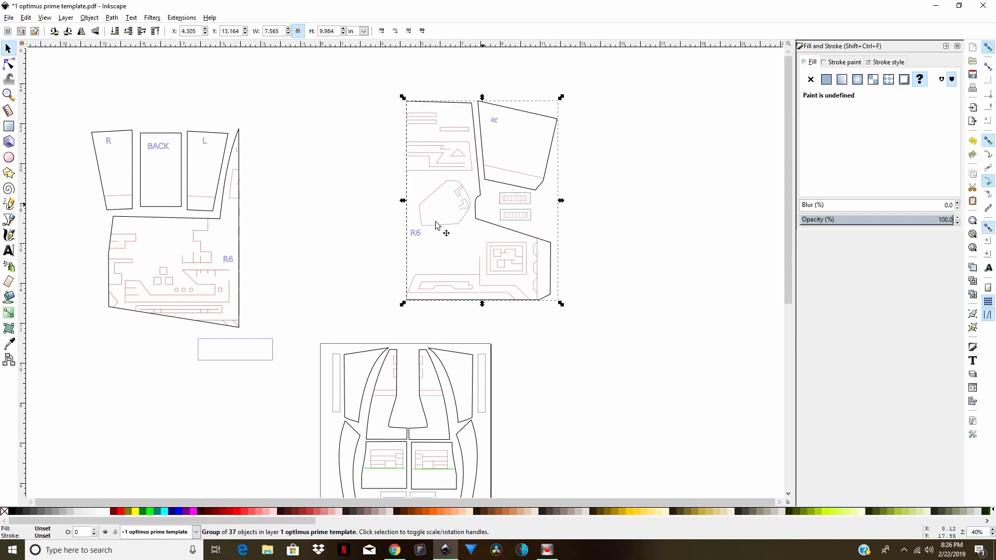
{"action": "left_click_drag", "start_coordinate": [226, 325], "coordinate": [395, 293]}
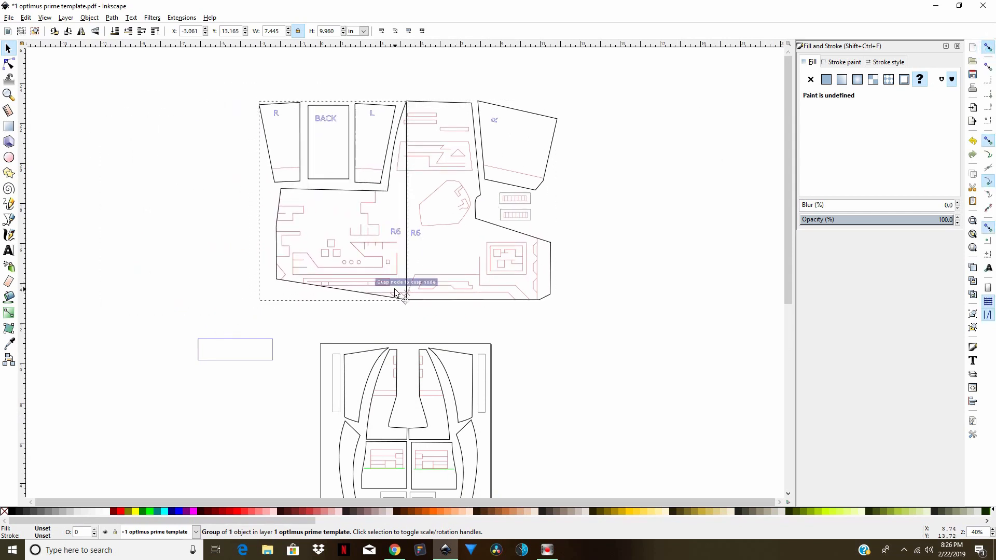
{"action": "left_click", "coordinate": [547, 345]}
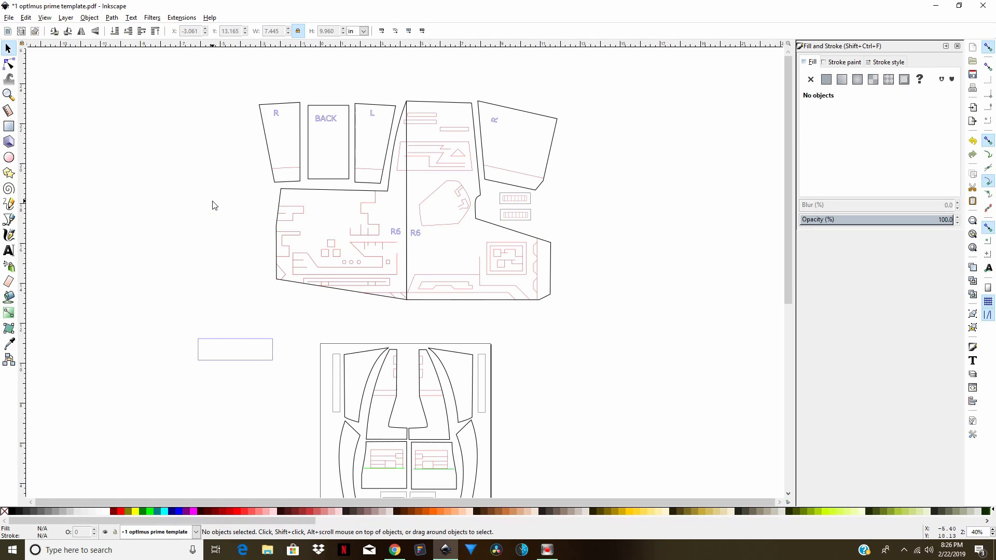
{"action": "key", "text": "minus"}
{"action": "key", "text": "minus"}
{"action": "key", "text": "minus"}
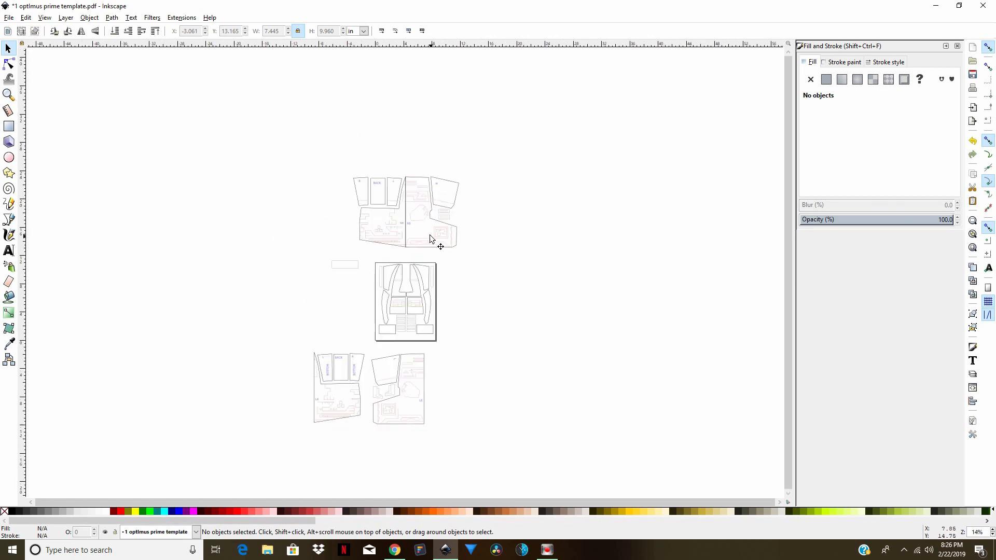